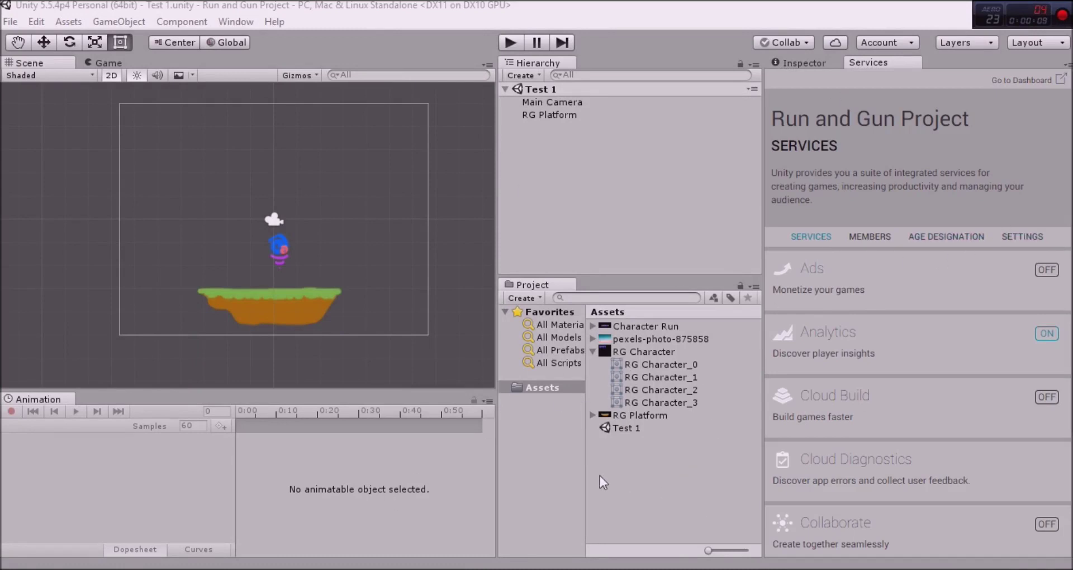
# Collapse the RG Character sprite sheet in the project's assets
pyautogui.click(594, 351)
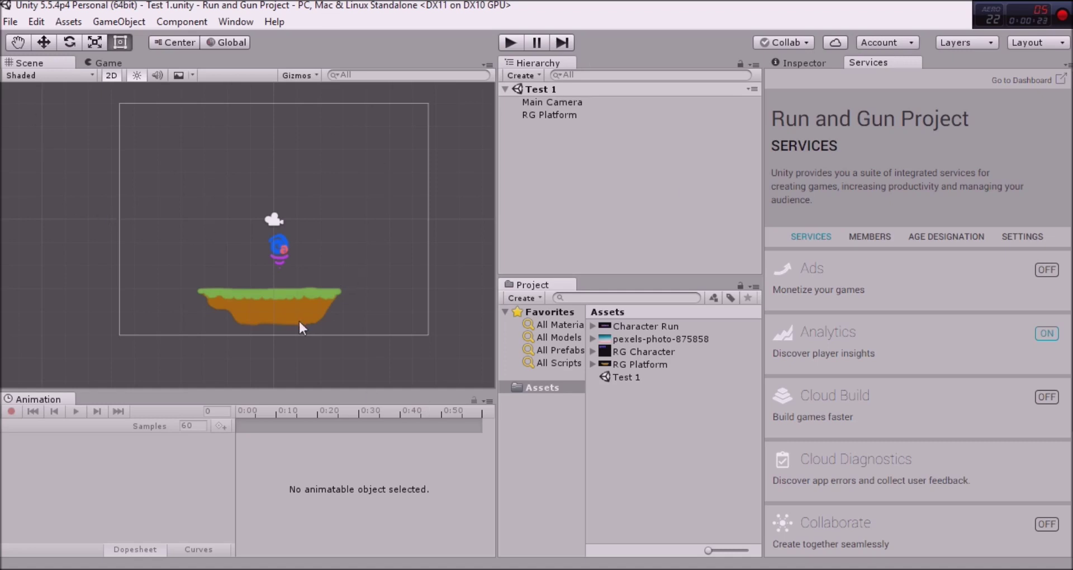
pyautogui.scroll(2, 283, 242)
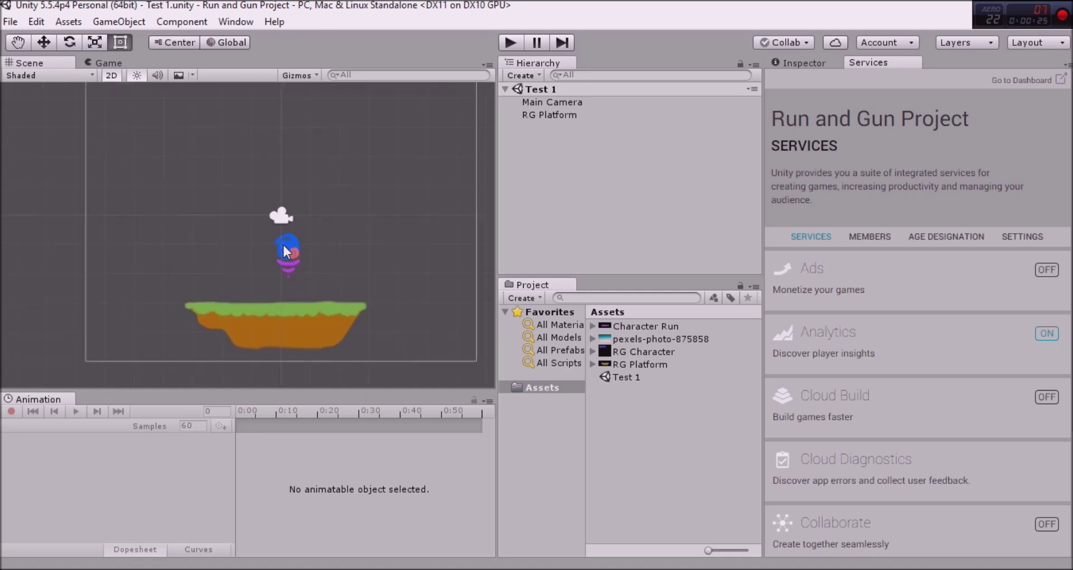
pyautogui.scroll(-1, 283, 243)
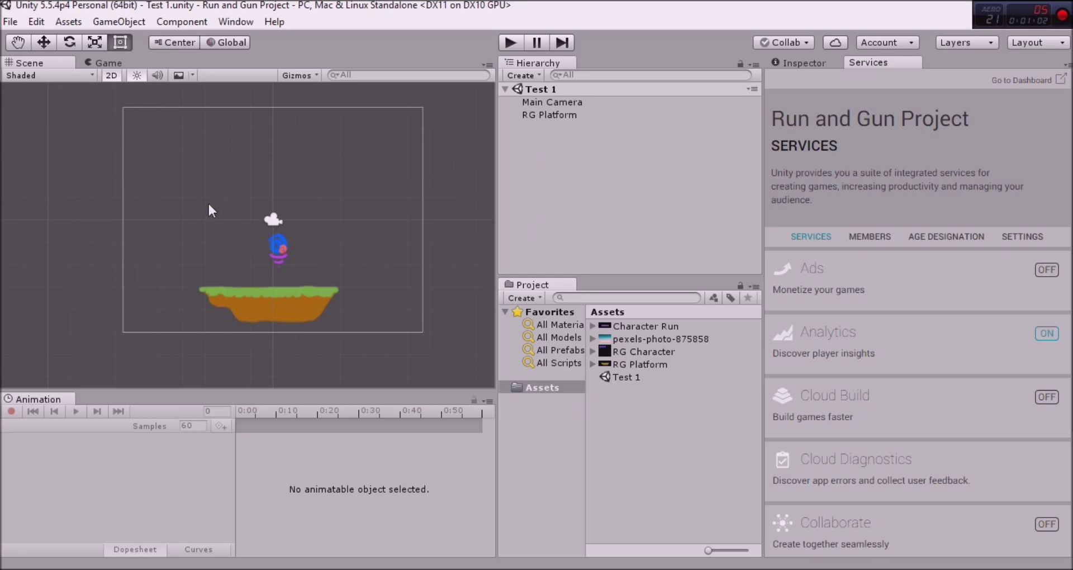
# Bring up the Animation window, undock it and place it back below the Scene view
pyautogui.click(244, 20)
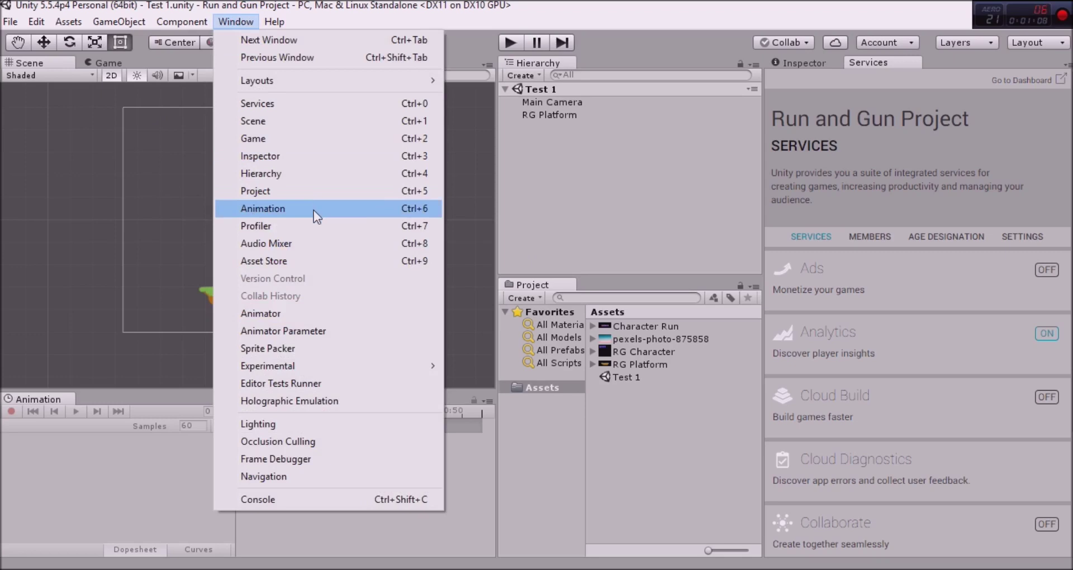
pyautogui.click(313, 210)
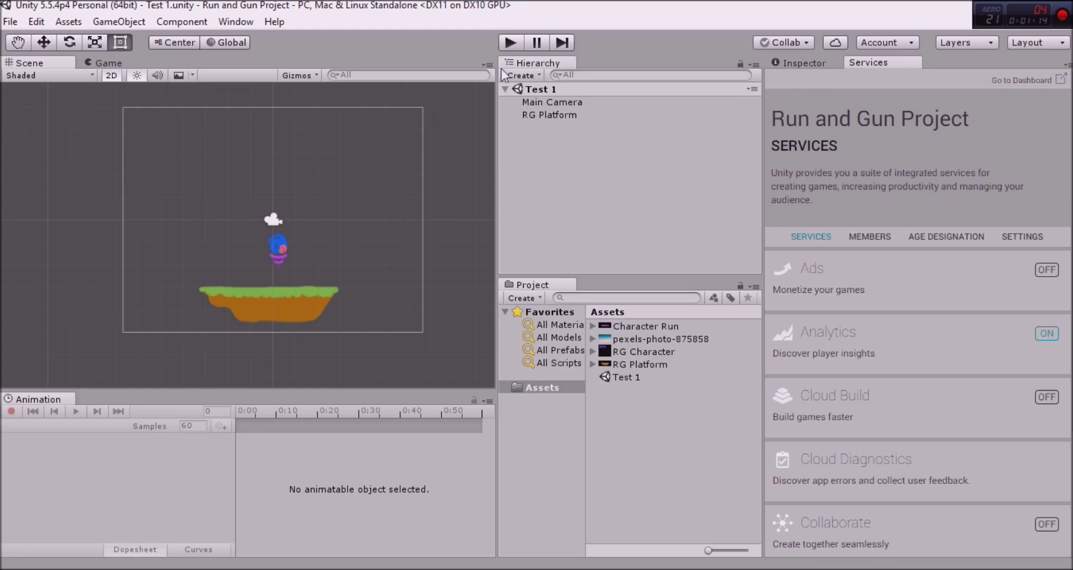
pyautogui.moveTo(63, 398); pyautogui.dragTo(71, 269)
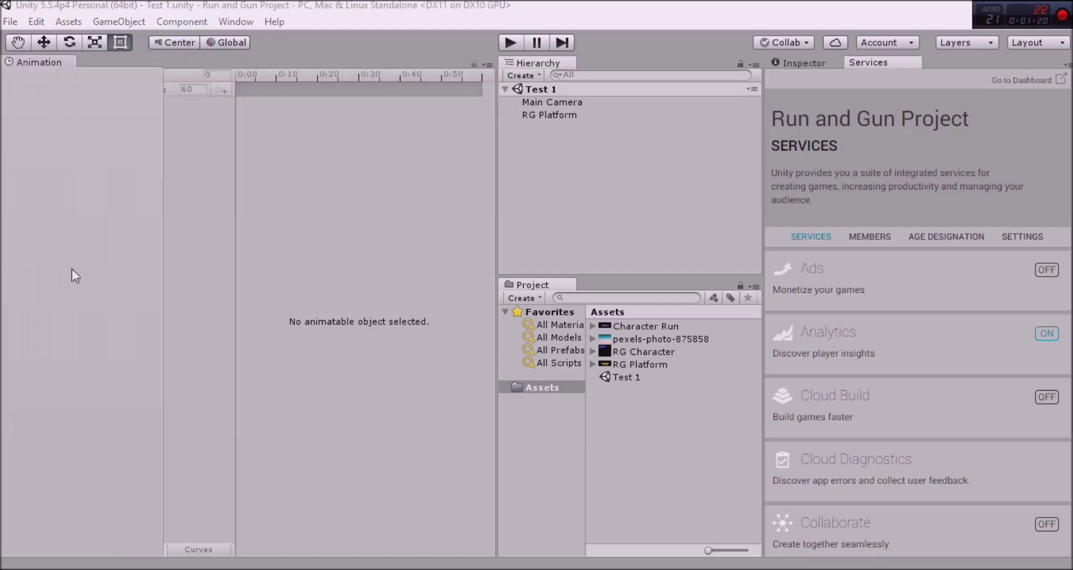
pyautogui.moveTo(52, 419); pyautogui.dragTo(157, 435)
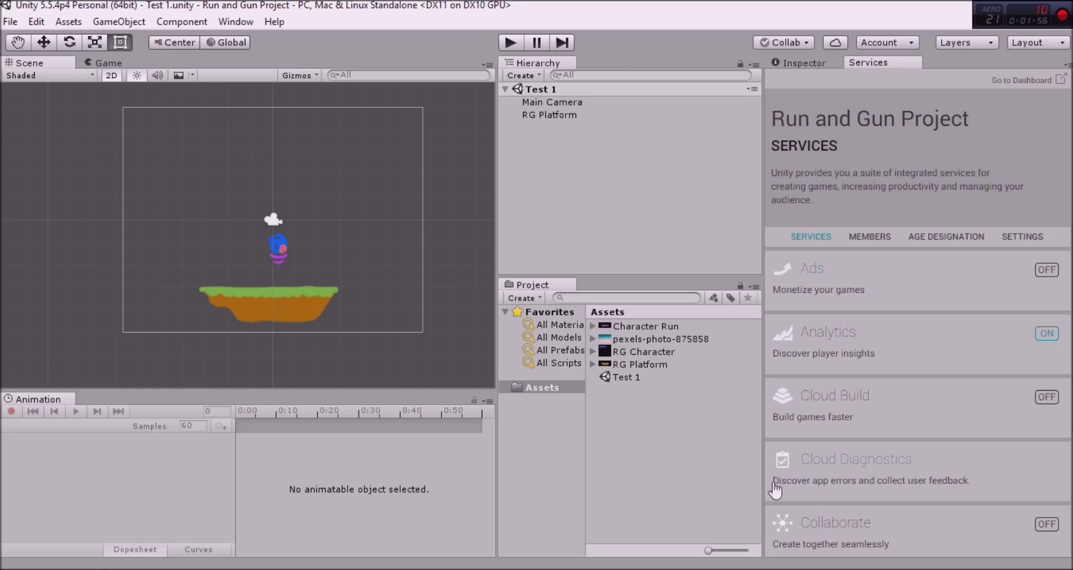
# Show the Inspector in place of Services
pyautogui.click(798, 62)
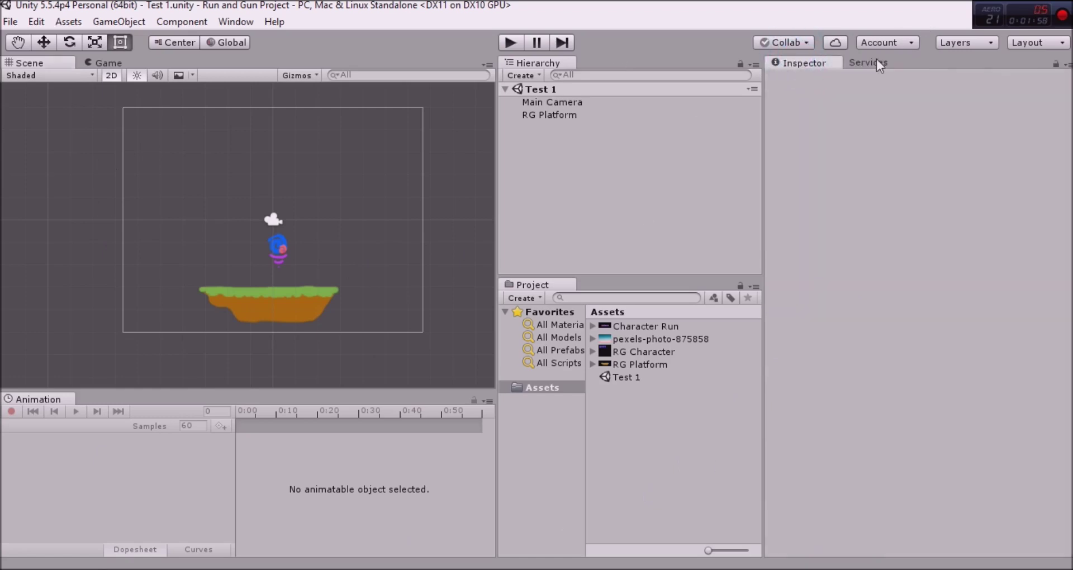
pyautogui.click(877, 62)
pyautogui.click(806, 61)
# Create a new scene and save it in the Assets folder as Scene1Together
pyautogui.click(11, 23)
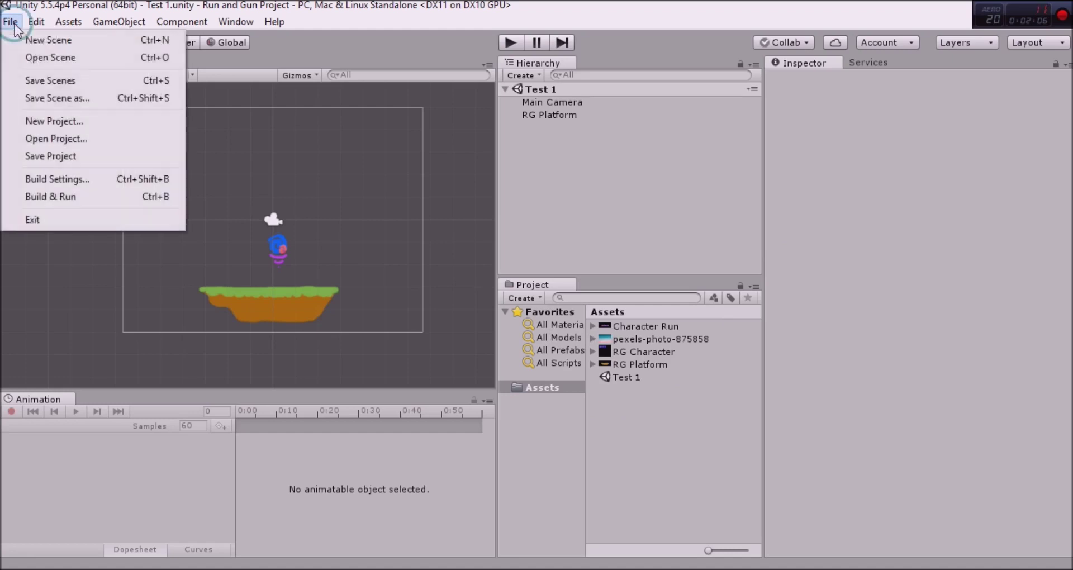
pyautogui.click(39, 37)
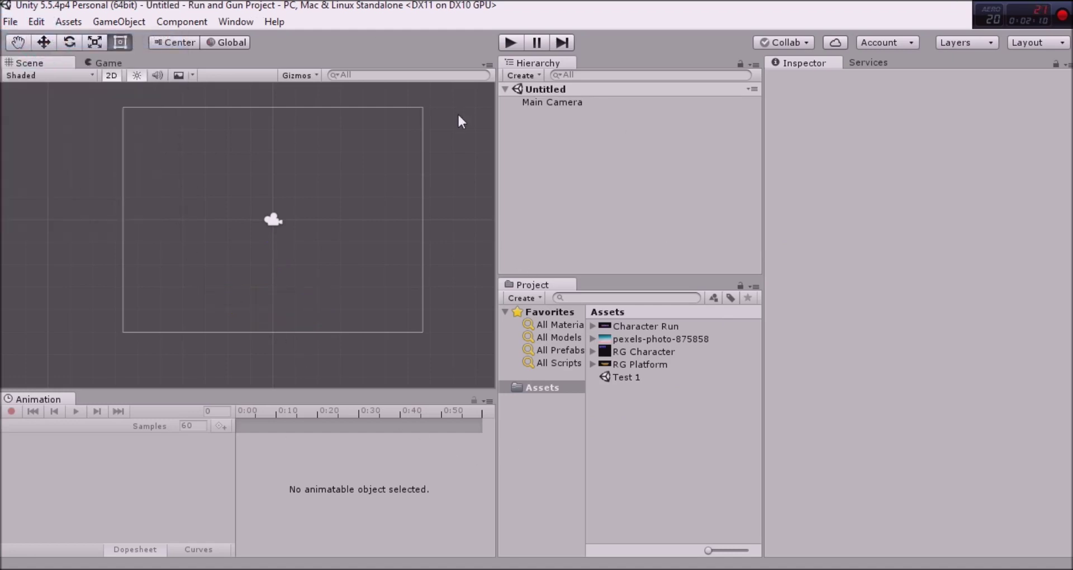
pyautogui.rightClick(544, 91)
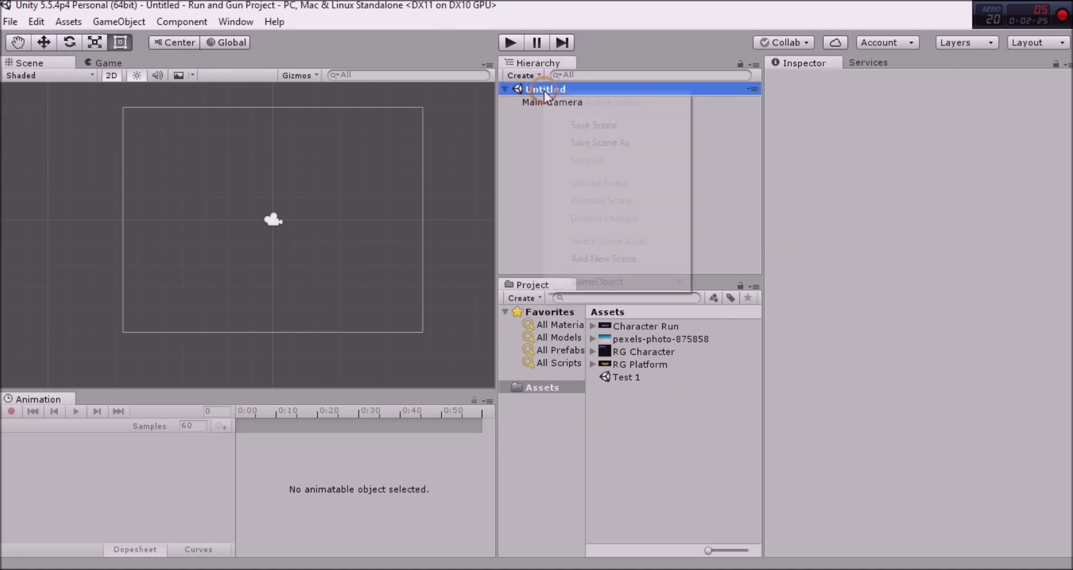
pyautogui.click(622, 139)
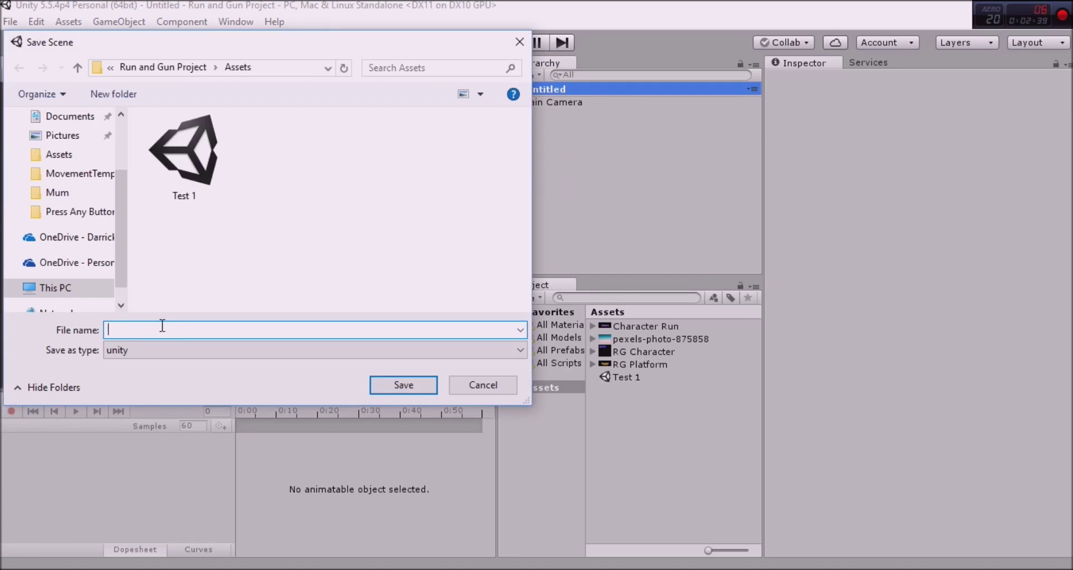
pyautogui.write('Scene1Together')
pyautogui.click(418, 384)
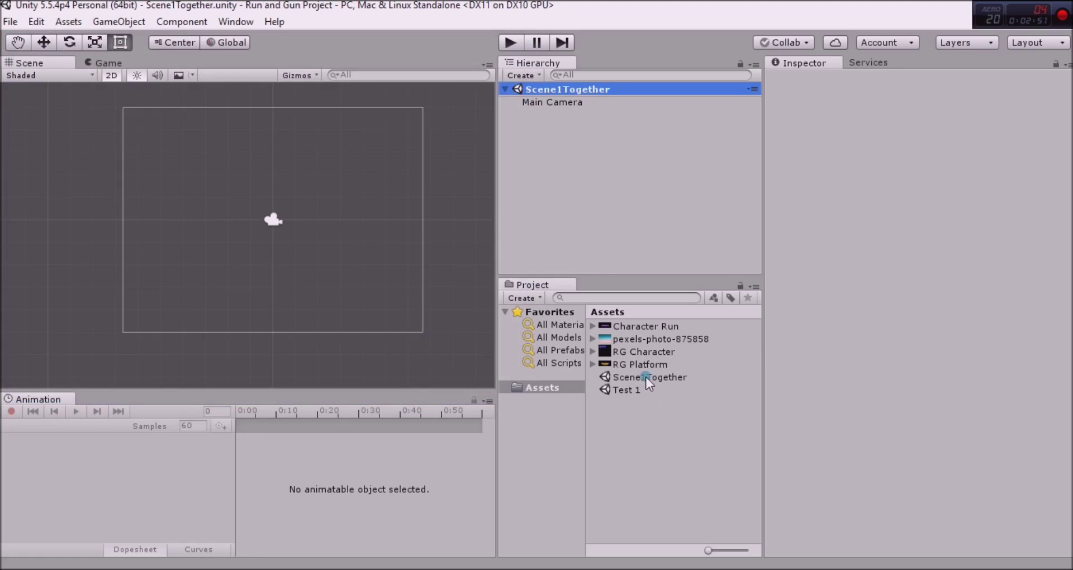
# Open the Test 1 scene and return to the Scene1Together scene
pyautogui.click(645, 377)
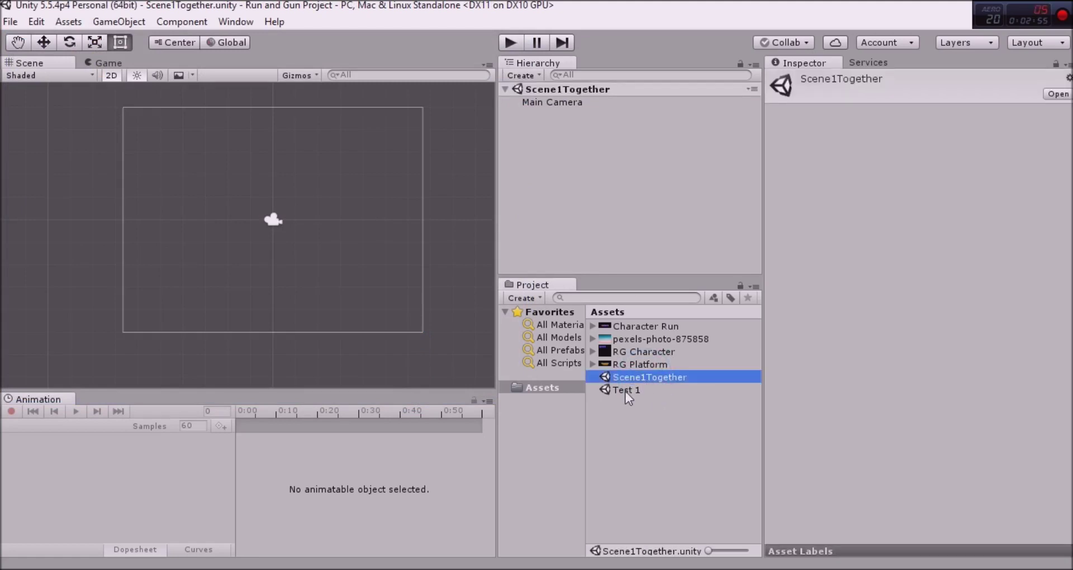
pyautogui.doubleClick(625, 390)
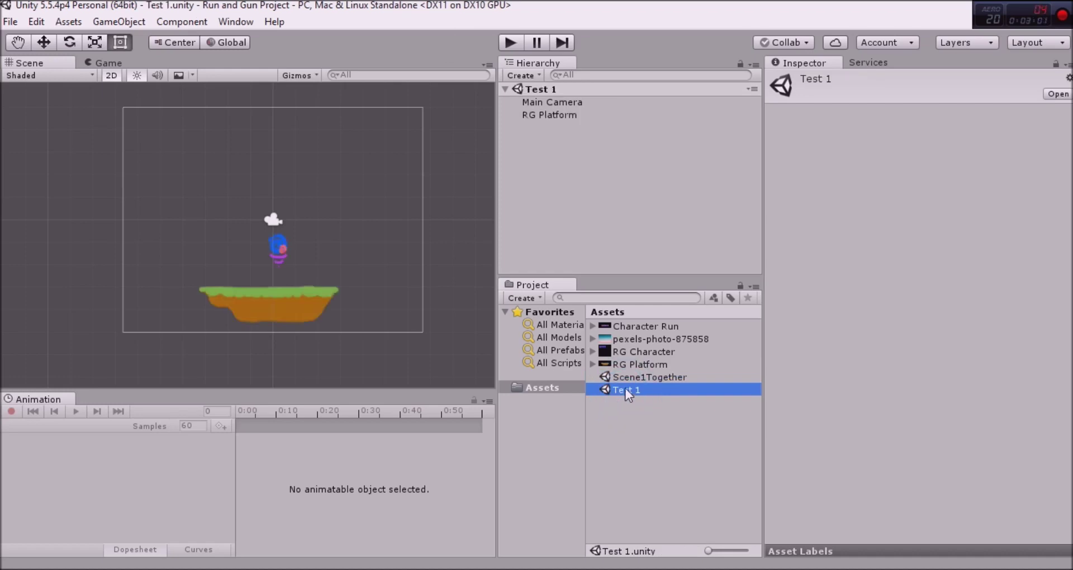
pyautogui.doubleClick(629, 377)
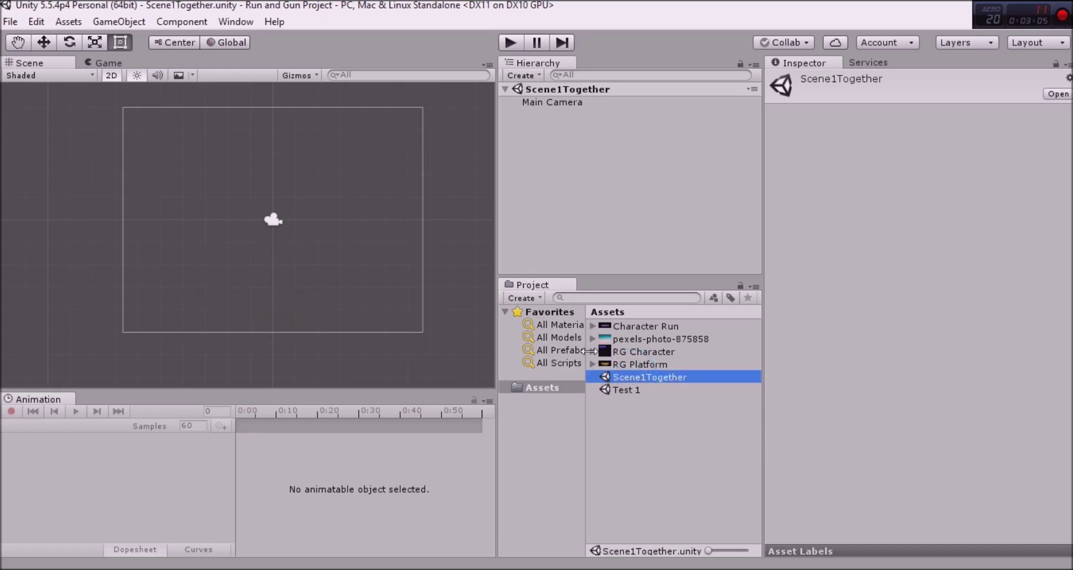
# Select the RG Character asset, view its PNG image in the Photos viewer and close the viewer
pyautogui.click(621, 352)
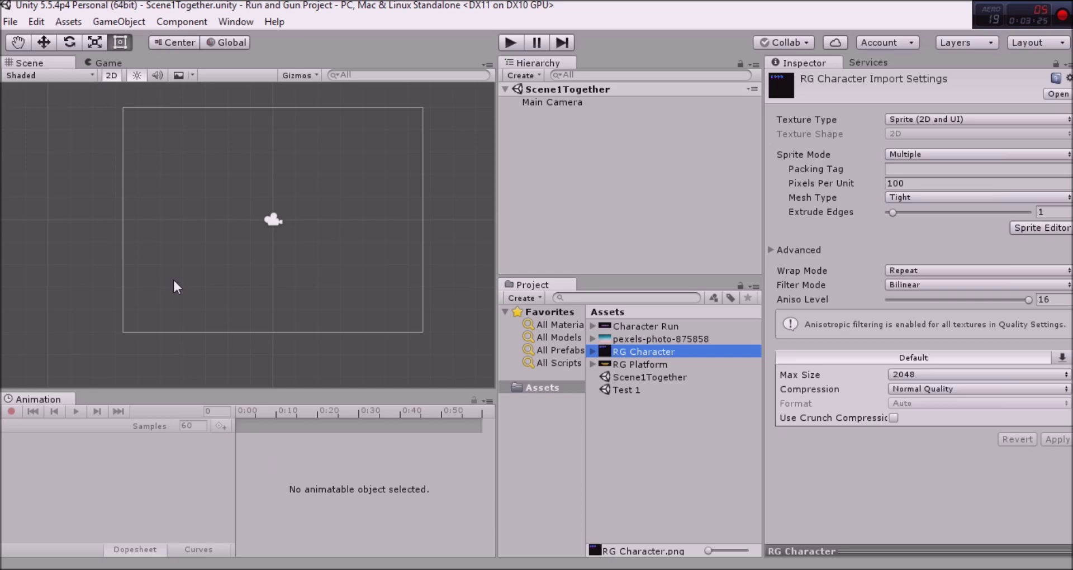
pyautogui.click(565, 387)
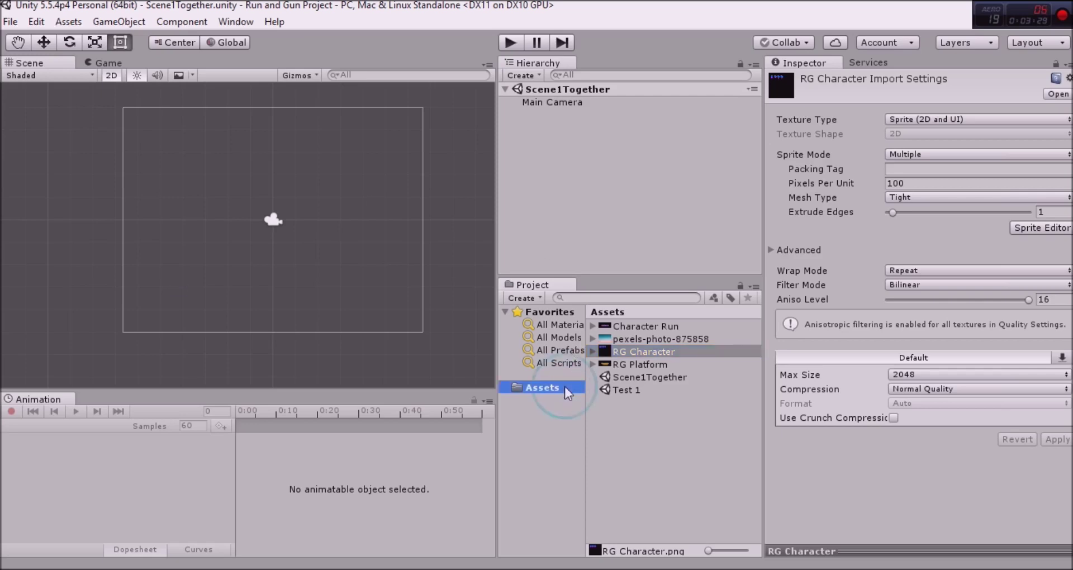
pyautogui.click(612, 350)
pyautogui.click(631, 339)
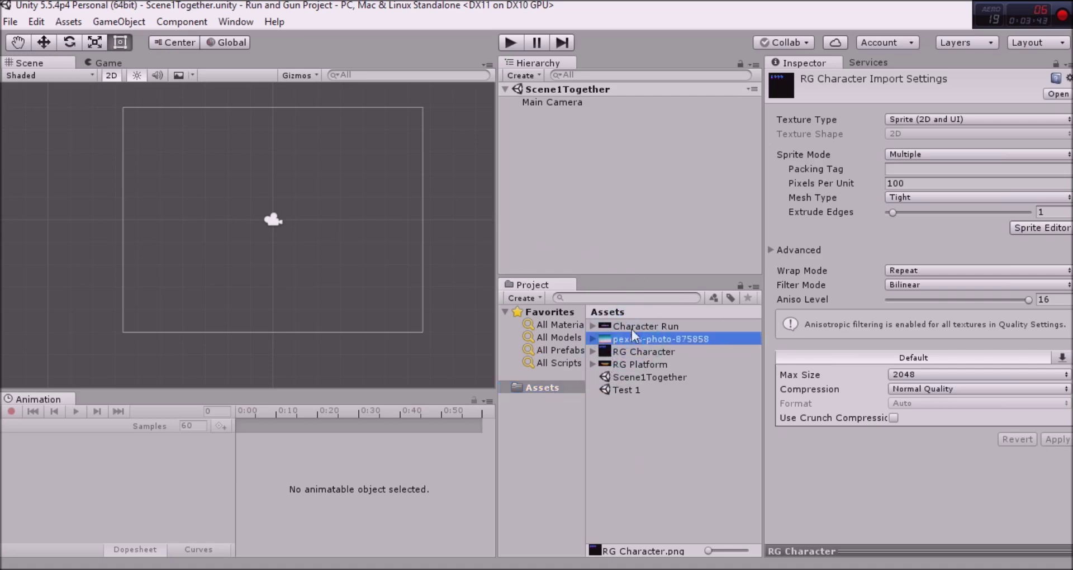
pyautogui.click(632, 327)
pyautogui.click(624, 352)
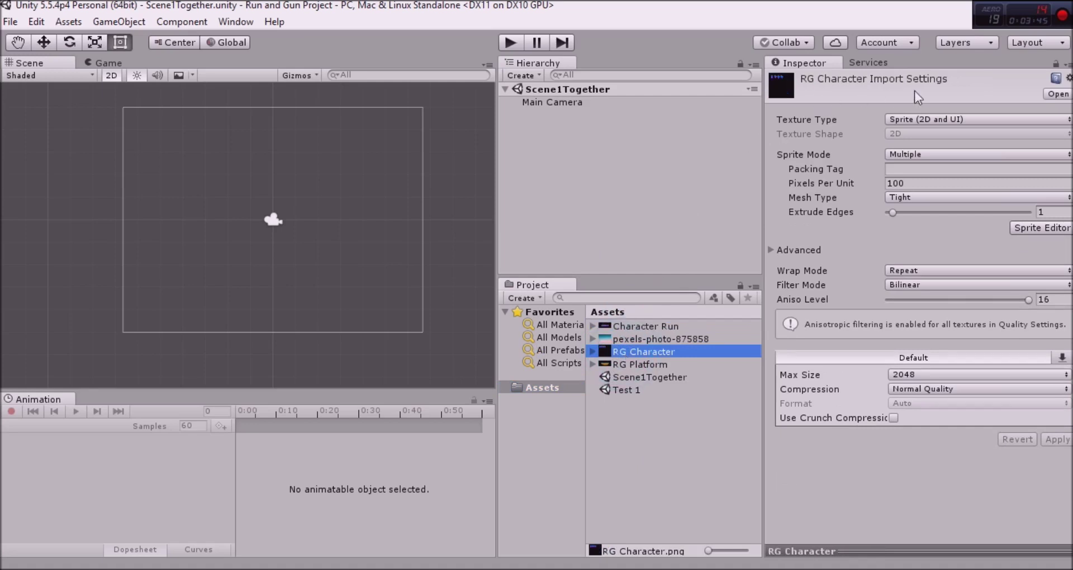
pyautogui.click(1057, 93)
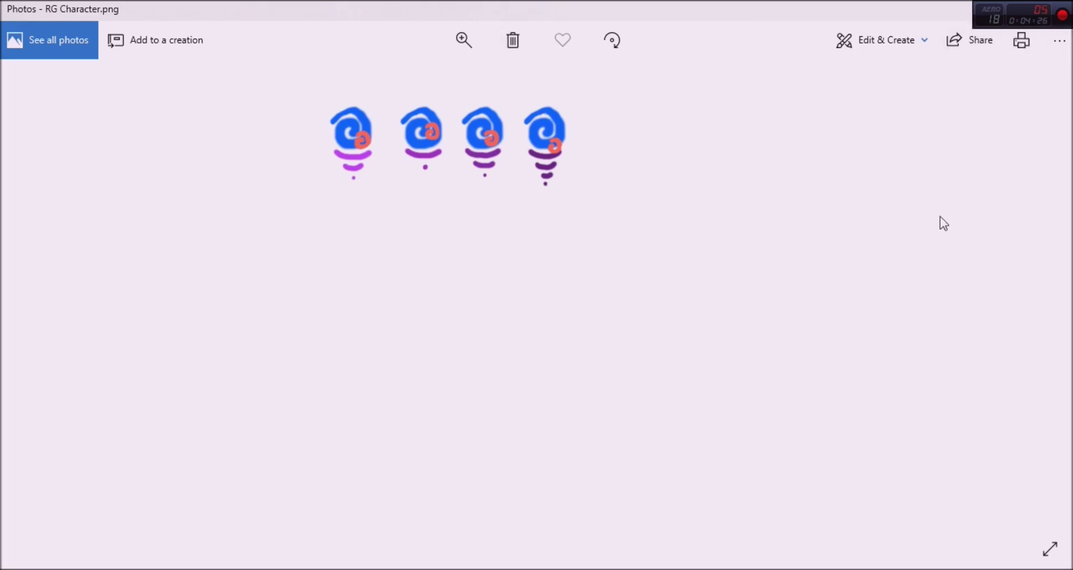
pyautogui.hotkey('alt', 'F4')
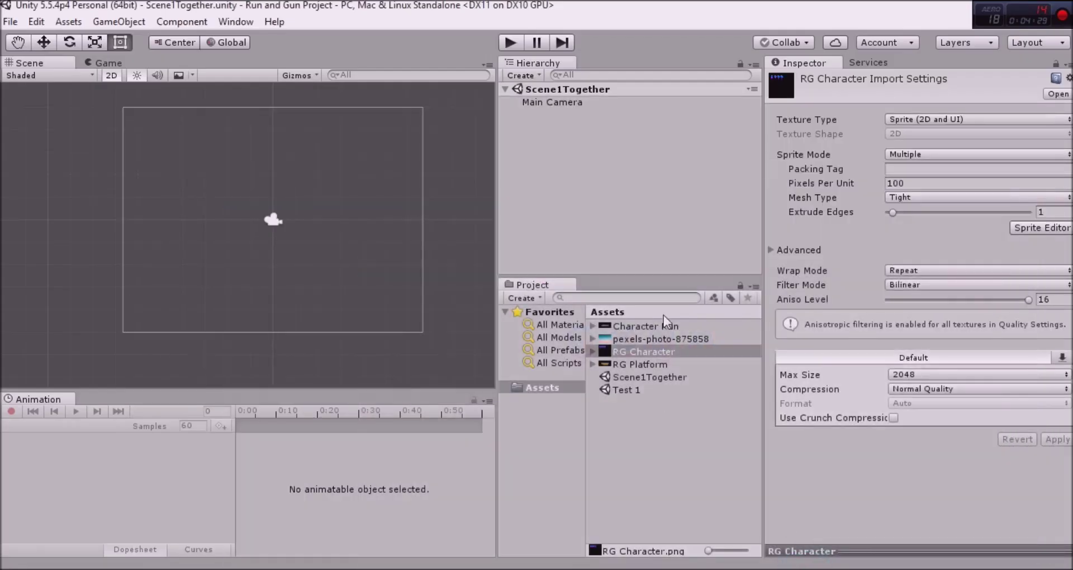
# Expand the RG Character asset to view its individual sprites, collapse it again and keep its import settings shown
pyautogui.click(594, 352)
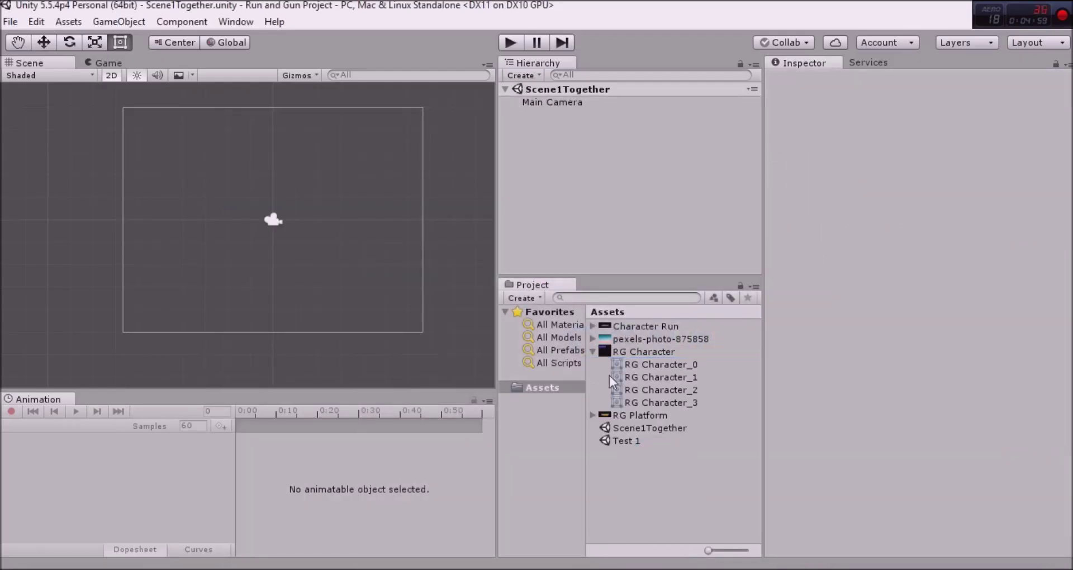
pyautogui.click(607, 354)
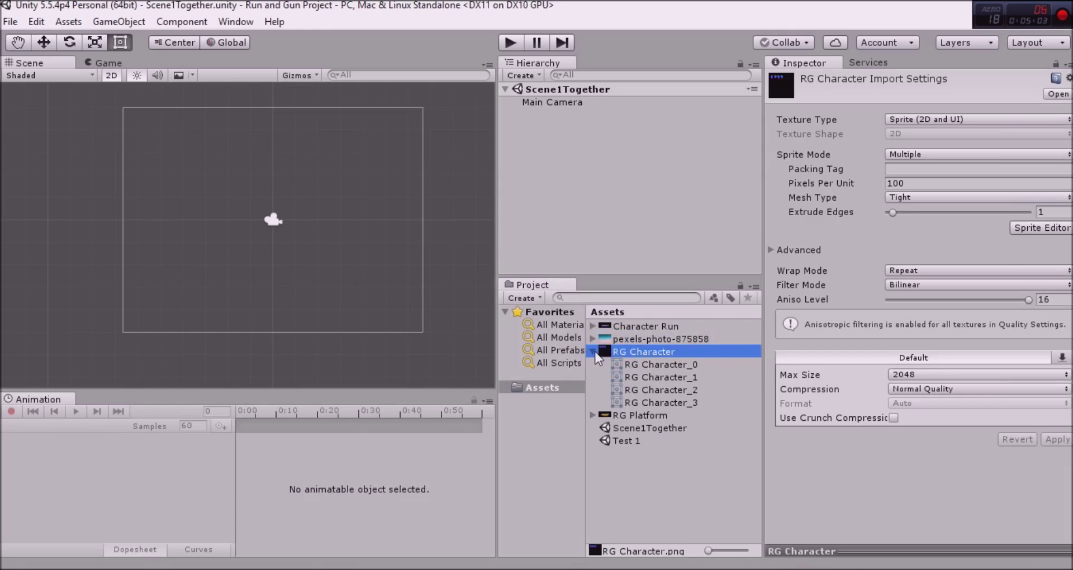
pyautogui.click(595, 351)
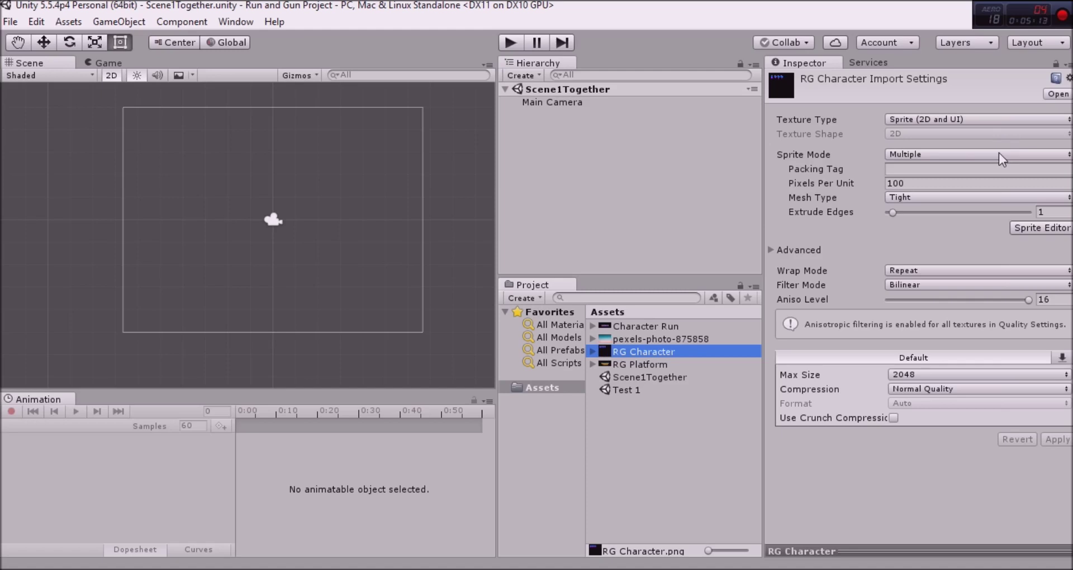
# Try the Single sprite mode for RG Character and set the sprite mode to Multiple
pyautogui.click(946, 153)
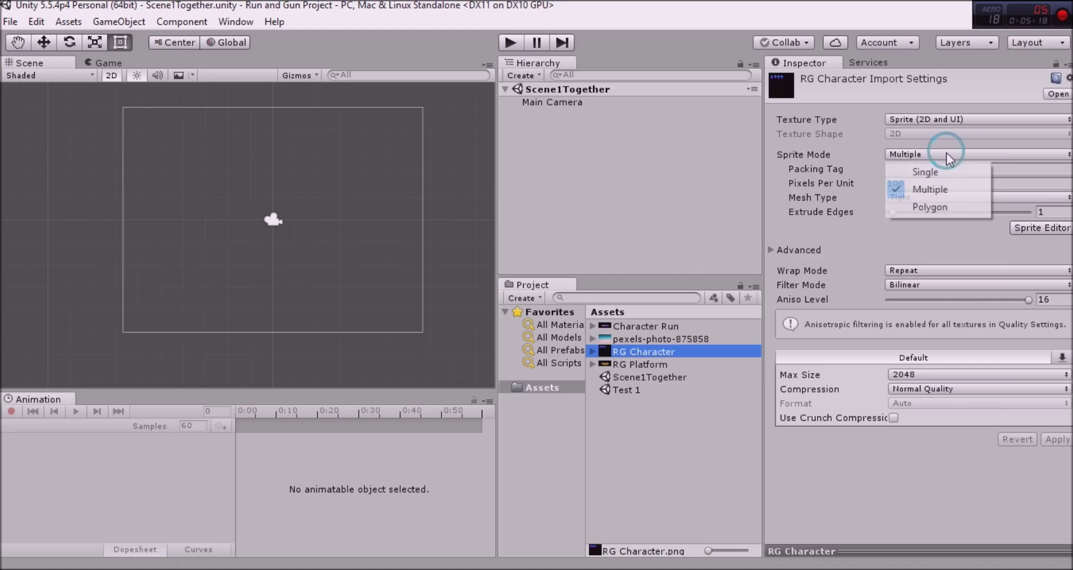
pyautogui.click(951, 189)
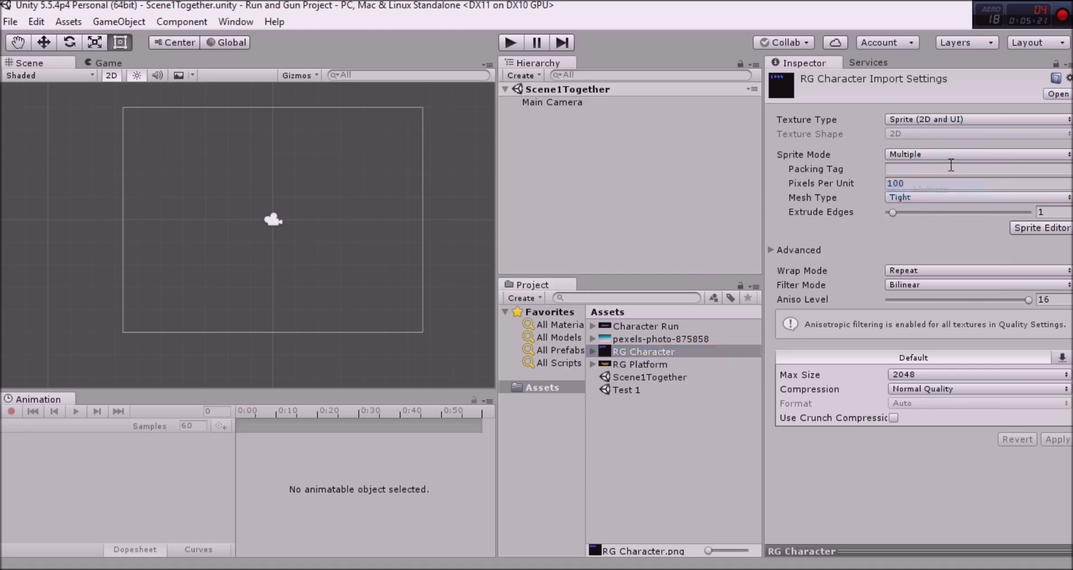
pyautogui.click(954, 153)
pyautogui.click(951, 173)
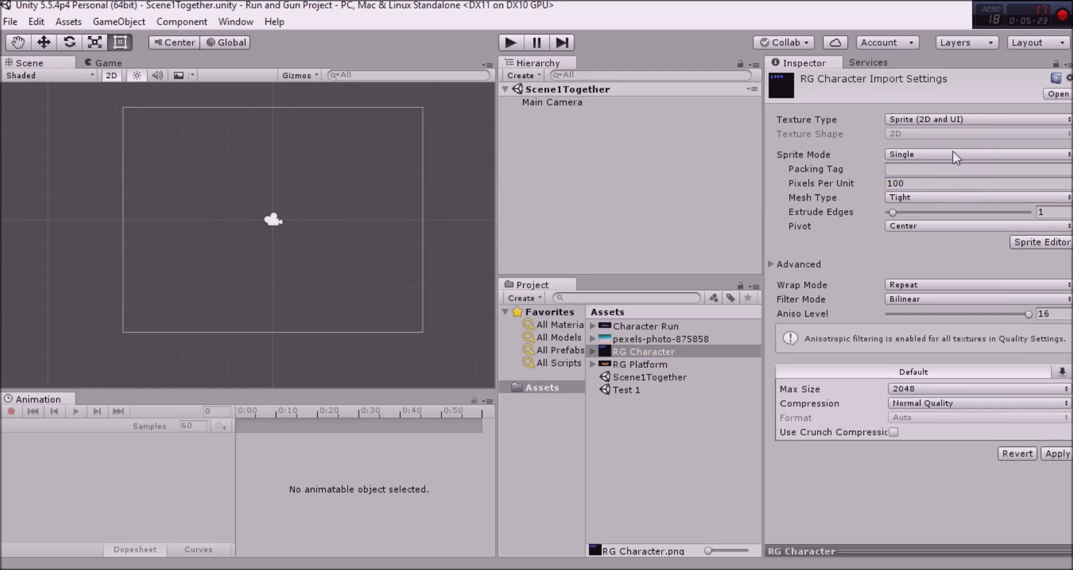
pyautogui.click(953, 152)
pyautogui.click(941, 190)
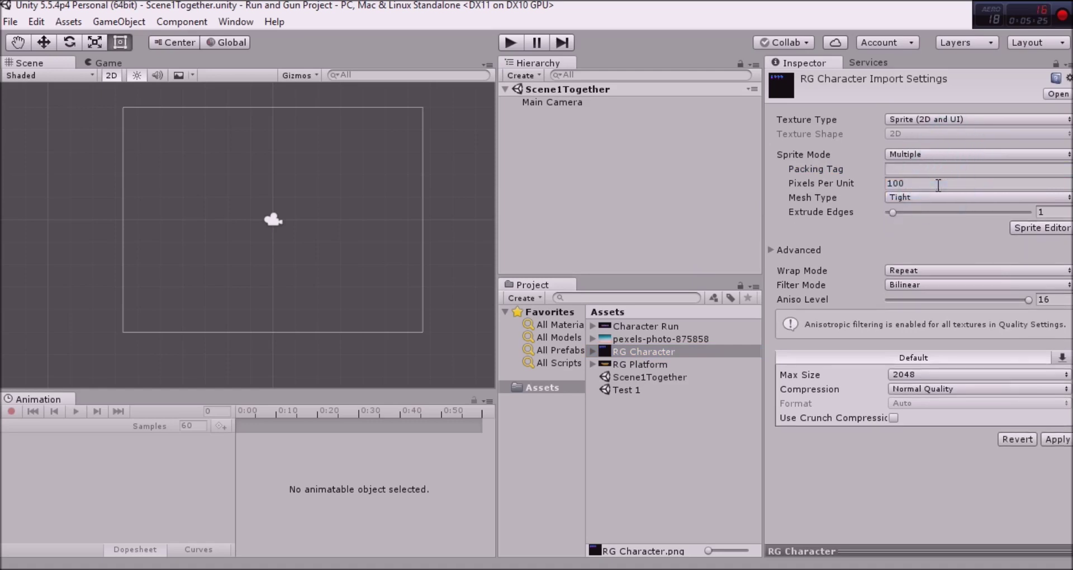
# Apply the import settings and open RG Character in the Sprite Editor with its four character frames in view
pyautogui.click(1048, 226)
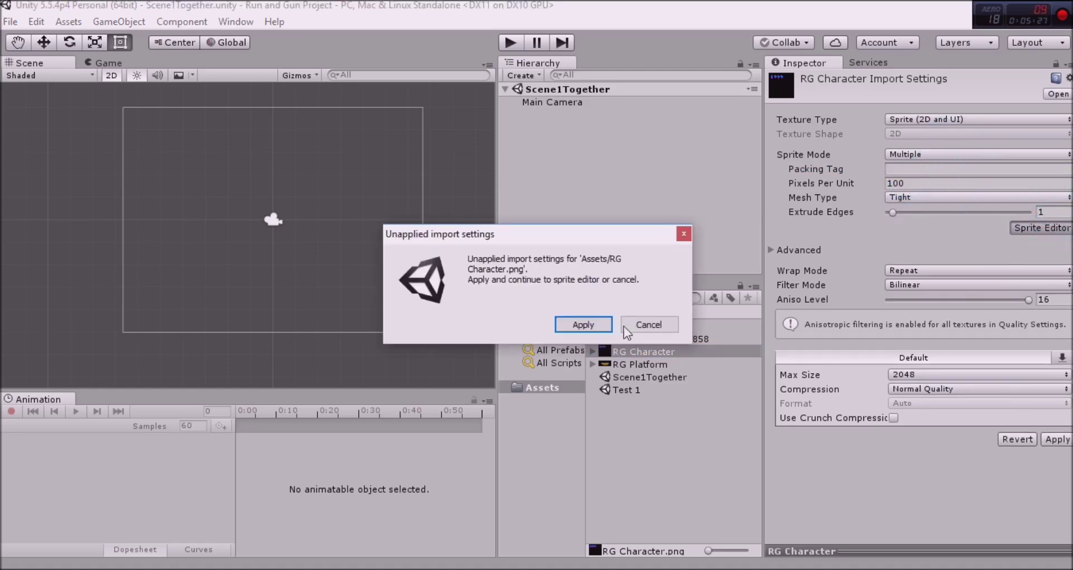
pyautogui.click(583, 324)
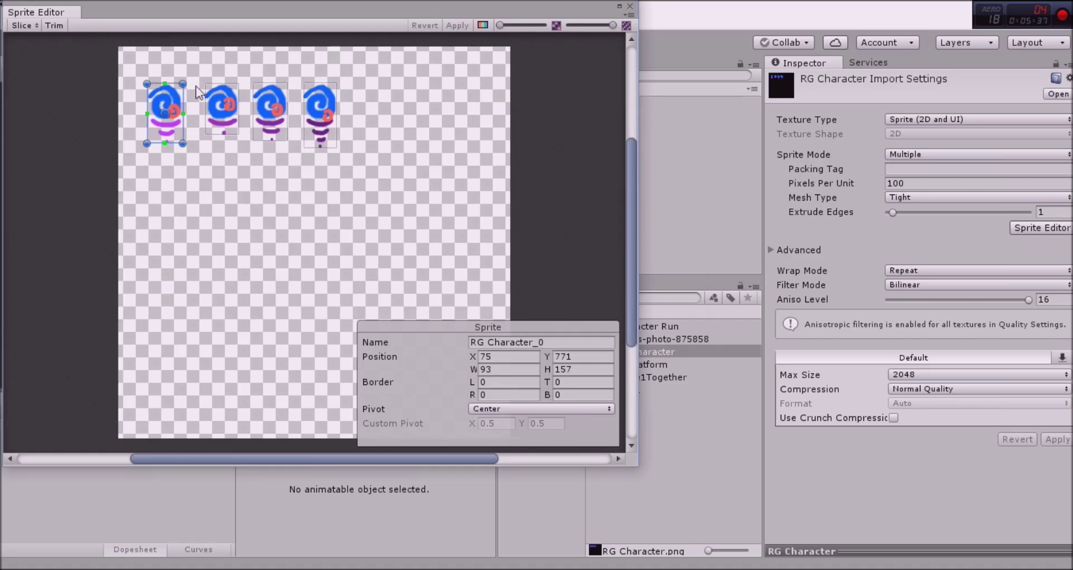
pyautogui.scroll(3, 216, 156)
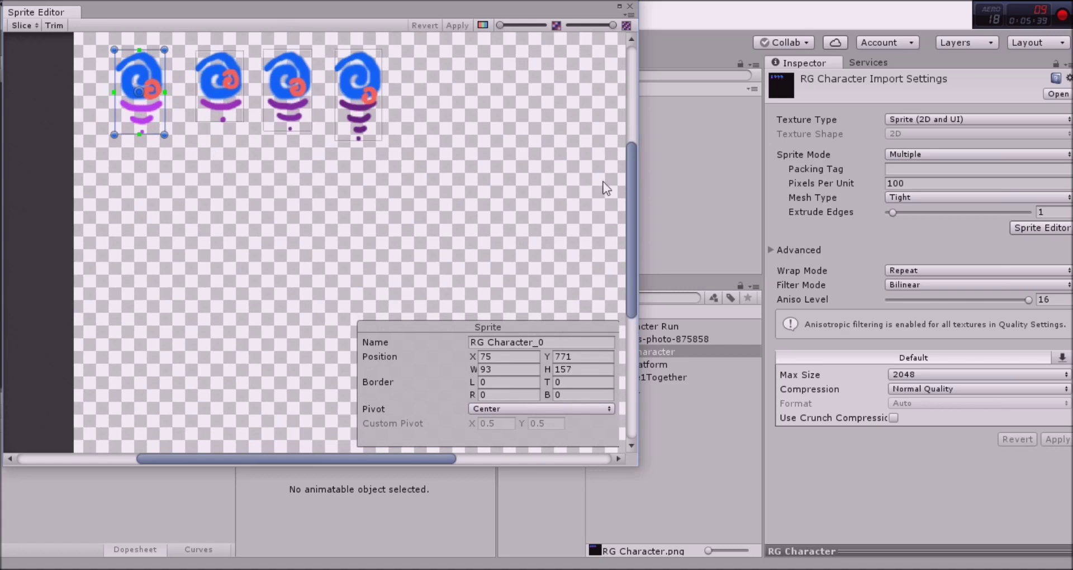
pyautogui.moveTo(630, 184); pyautogui.dragTo(631, 165)
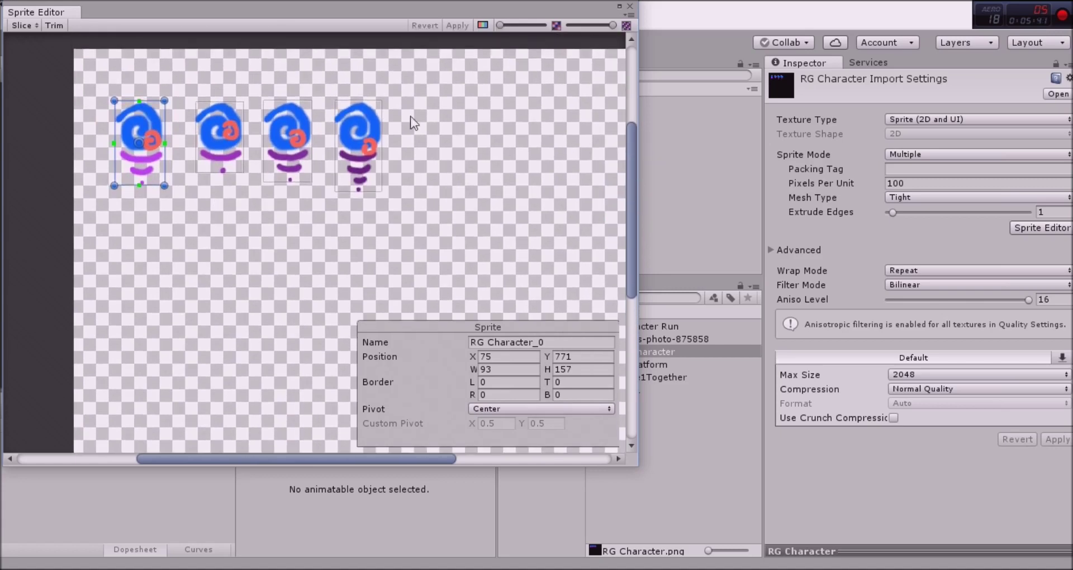
# Review the slicing types in the Sprite Editor's slice options, keep Automatic and close the options without slicing
pyautogui.click(26, 20)
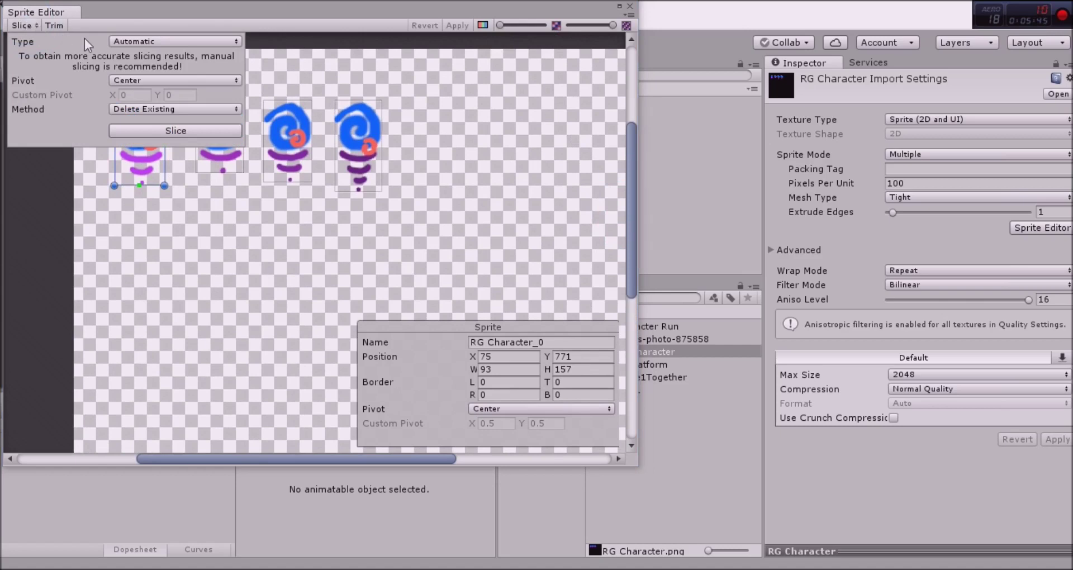
pyautogui.click(167, 42)
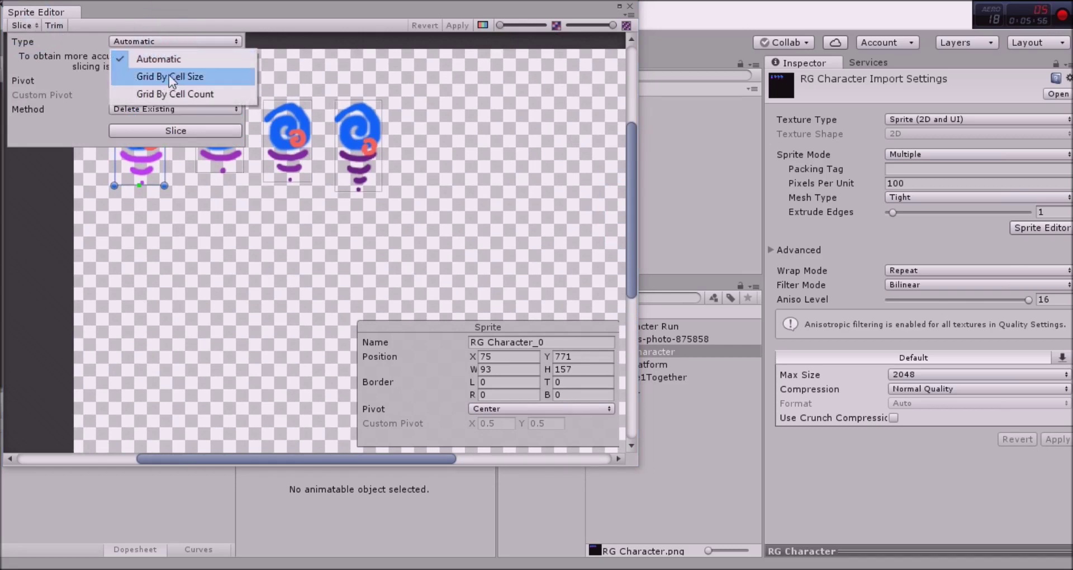
pyautogui.click(169, 62)
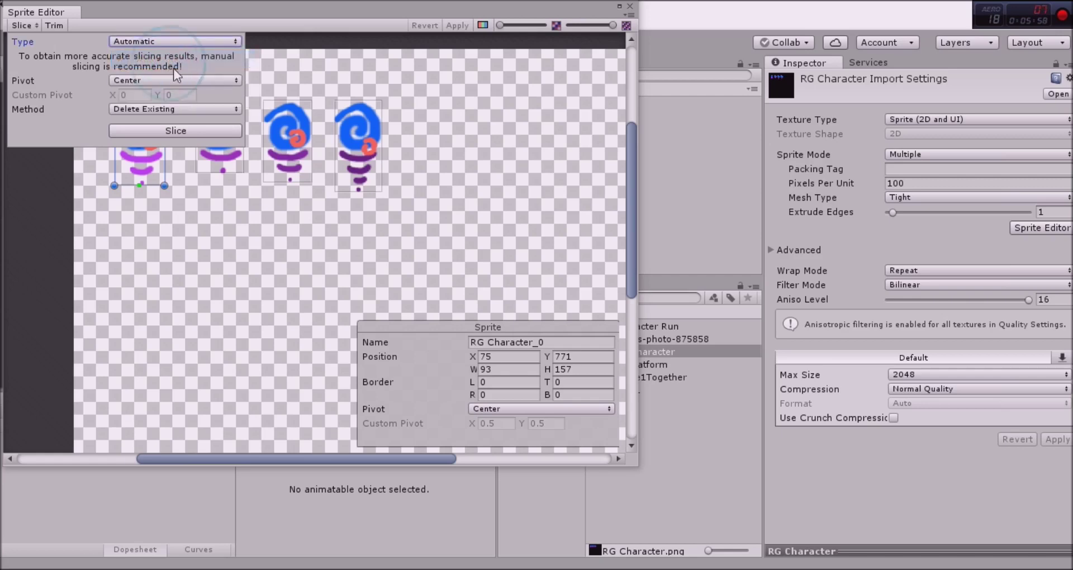
pyautogui.click(49, 133)
pyautogui.click(180, 251)
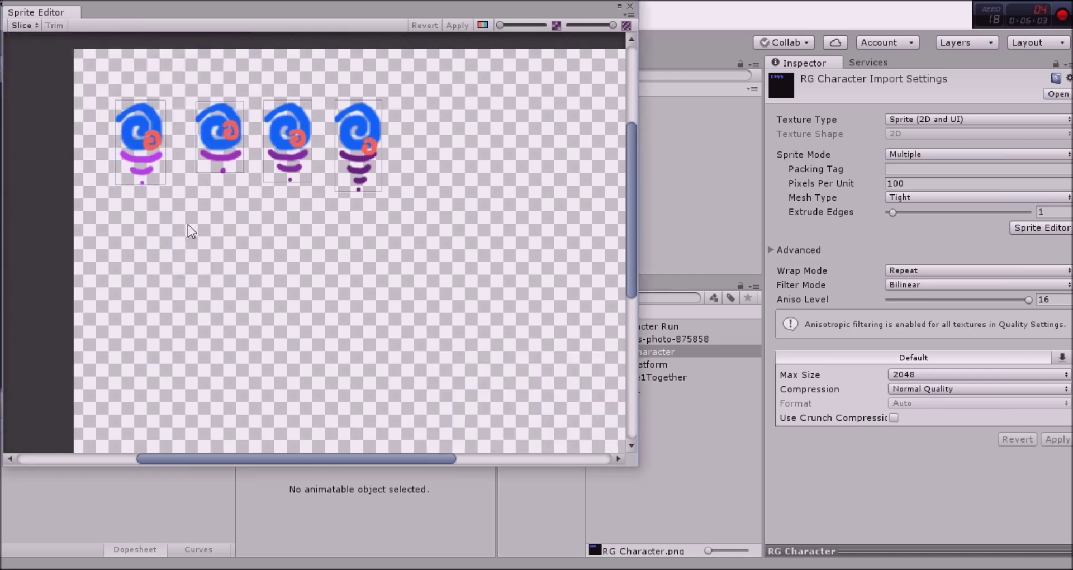
# Resize the first character frame's sprite rectangle to about 90 by 158 pixels and close the Sprite Editor
pyautogui.click(156, 140)
pyautogui.moveTo(165, 101); pyautogui.dragTo(163, 99)
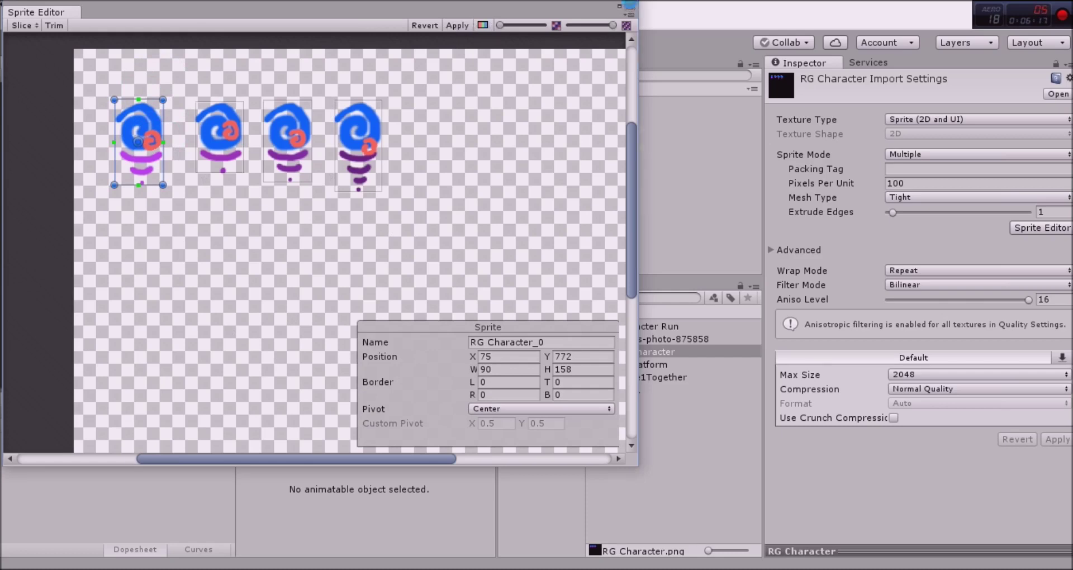
pyautogui.click(629, 5)
pyautogui.click(655, 323)
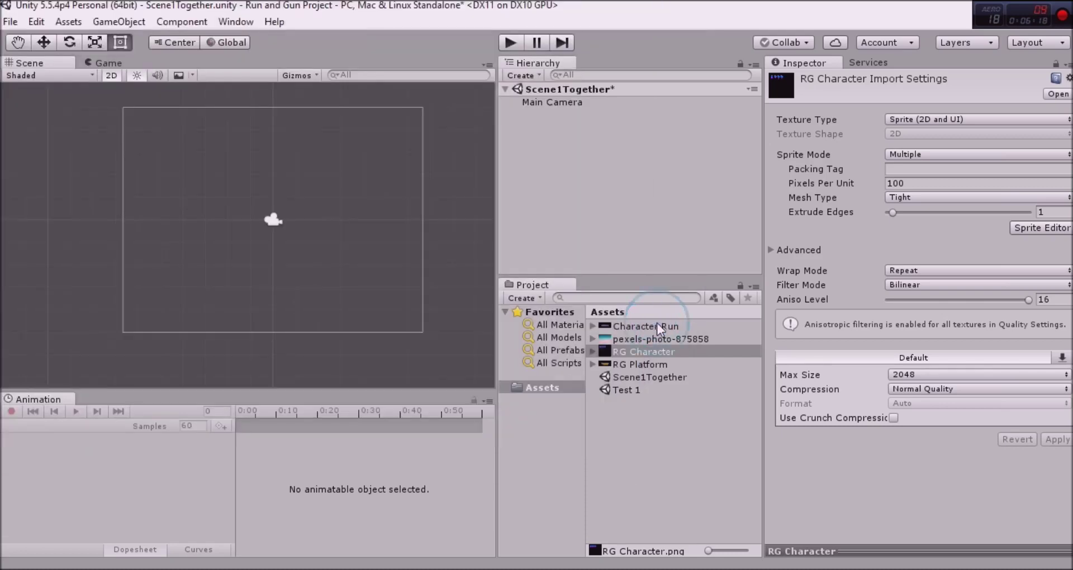
# Expand the RG Character asset and place RG Character_0 in the scene just below the camera, at about X -0.02, Y -1.85
pyautogui.click(593, 352)
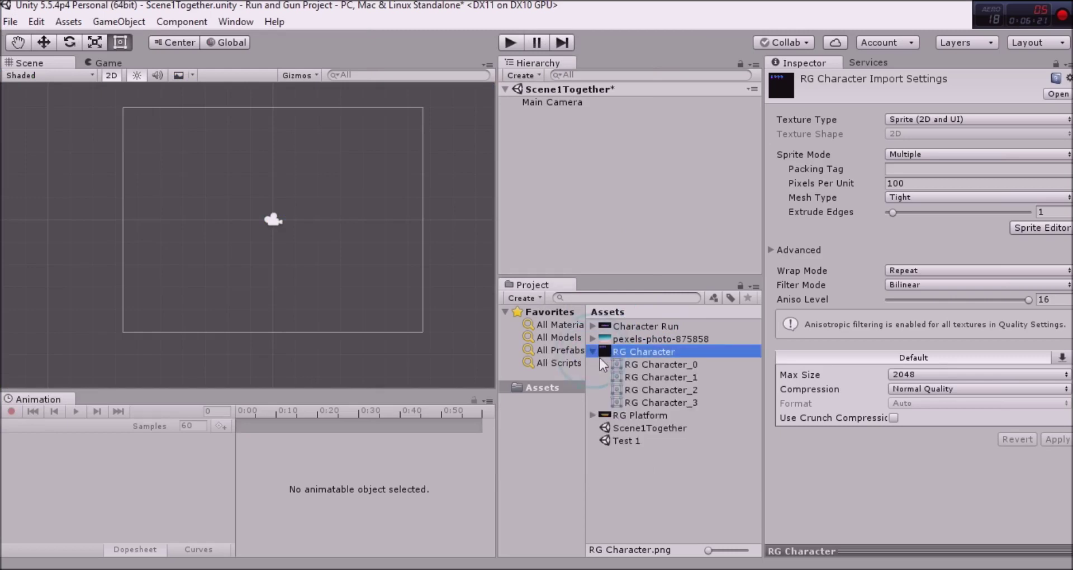
pyautogui.click(647, 360)
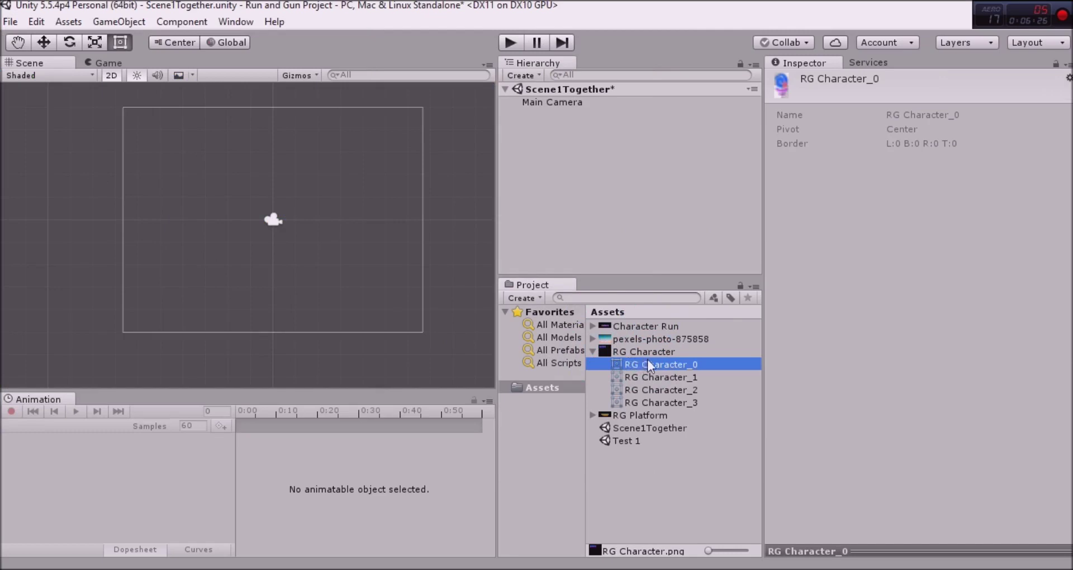
pyautogui.moveTo(651, 361); pyautogui.dragTo(412, 251)
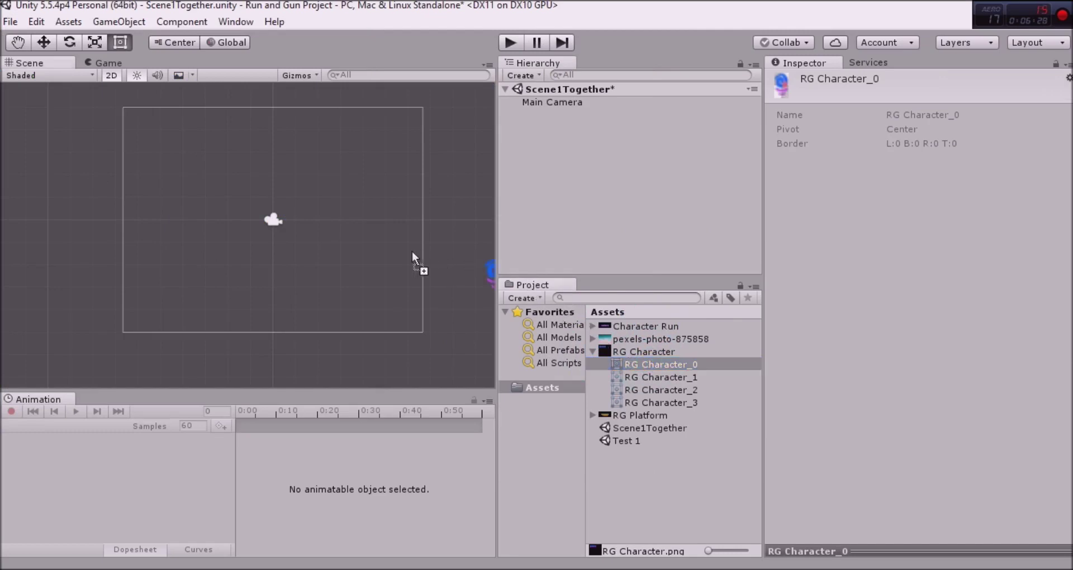
pyautogui.moveTo(292, 246); pyautogui.dragTo(276, 247)
pyautogui.moveTo(267, 266); pyautogui.dragTo(273, 261)
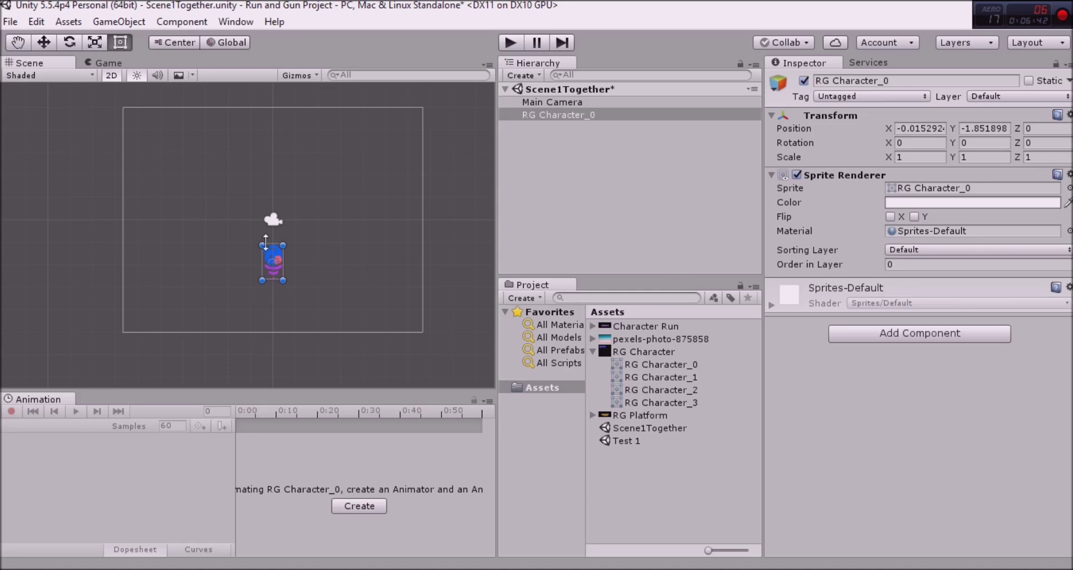
# Add a Rigidbody 2D component to RG Character_0 and move the character up to about X 0.02, Y 3.86
pyautogui.scroll(3, 313, 251)
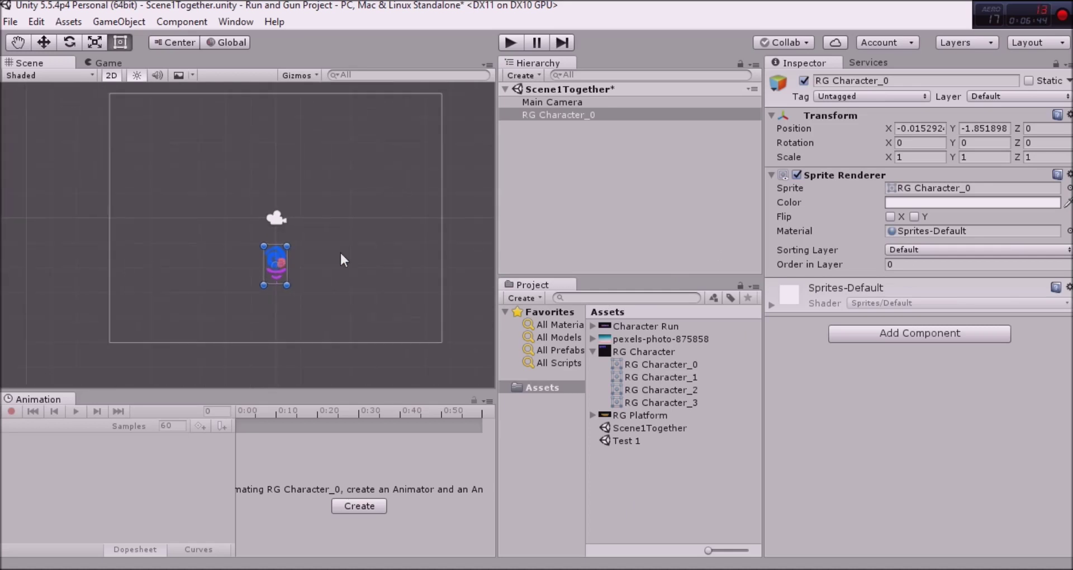
pyautogui.click(918, 334)
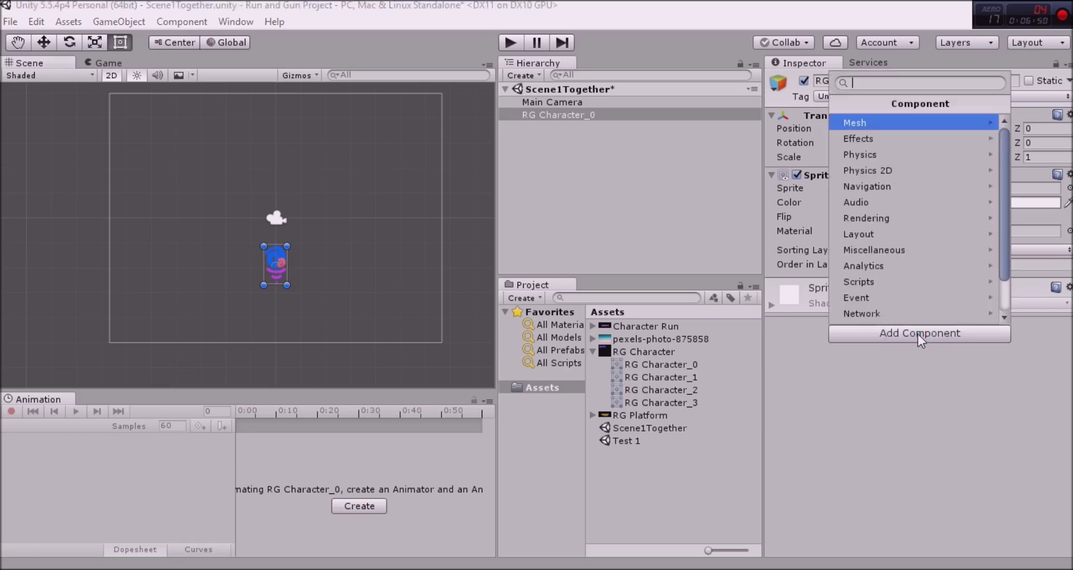
pyautogui.click(914, 170)
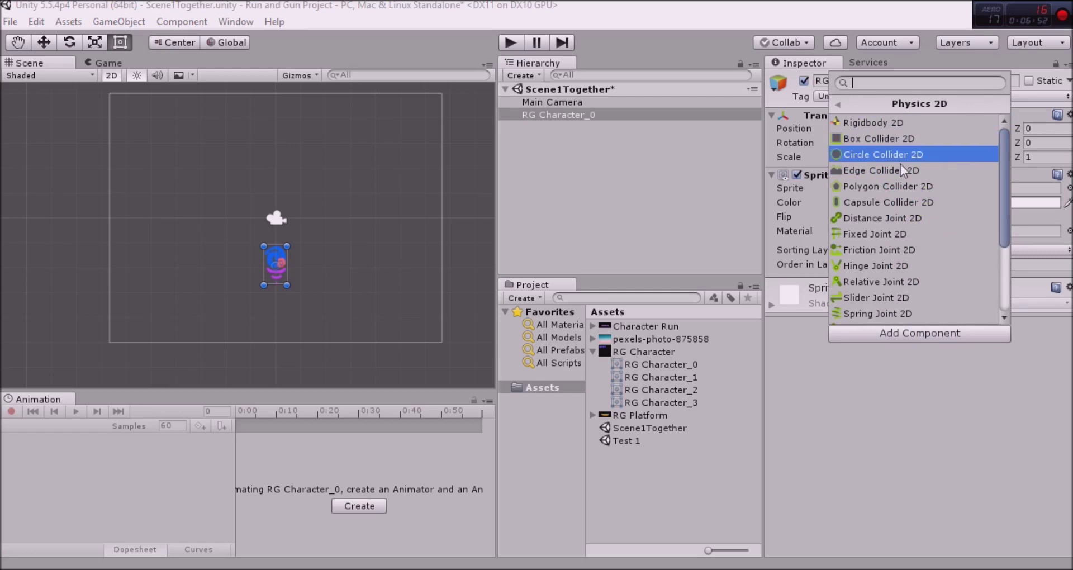
pyautogui.click(896, 122)
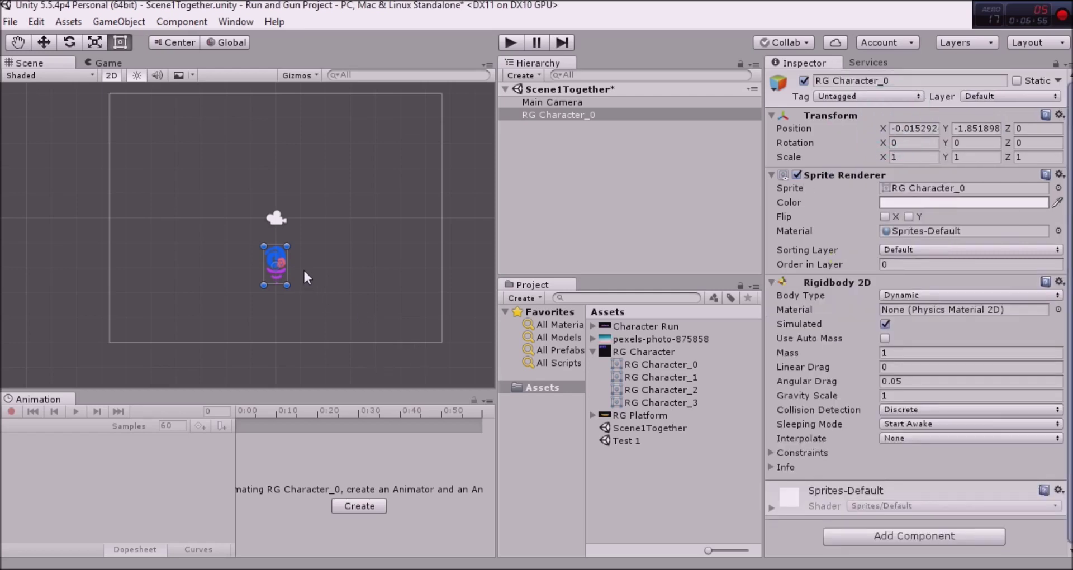
pyautogui.moveTo(277, 252); pyautogui.dragTo(275, 108)
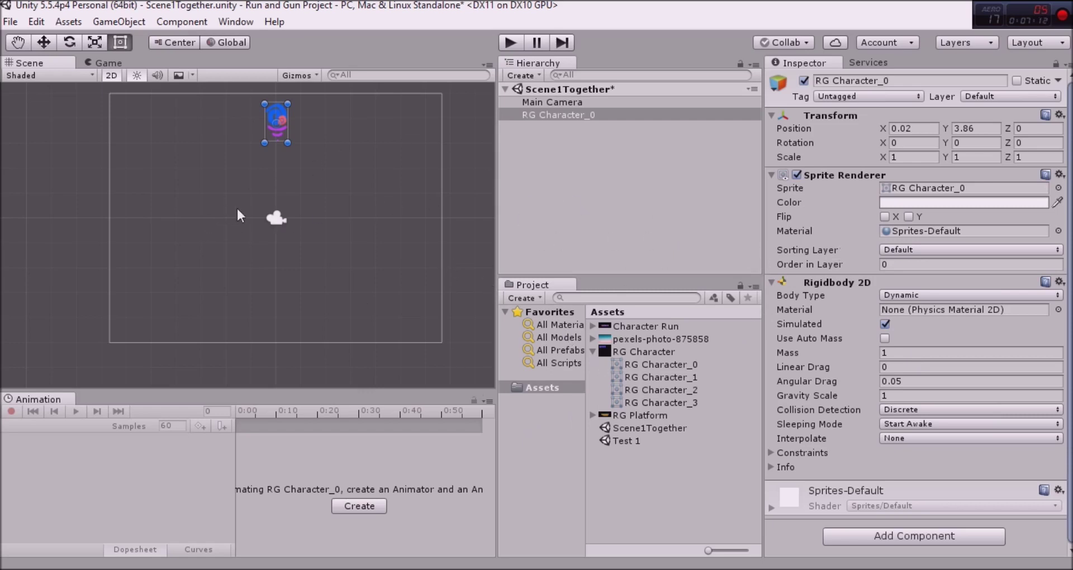
# Place the RG Platform sprite below the camera at about X -0.2, Y -3.68 and add a Box Collider 2D to it
pyautogui.scroll(2, 430, 268)
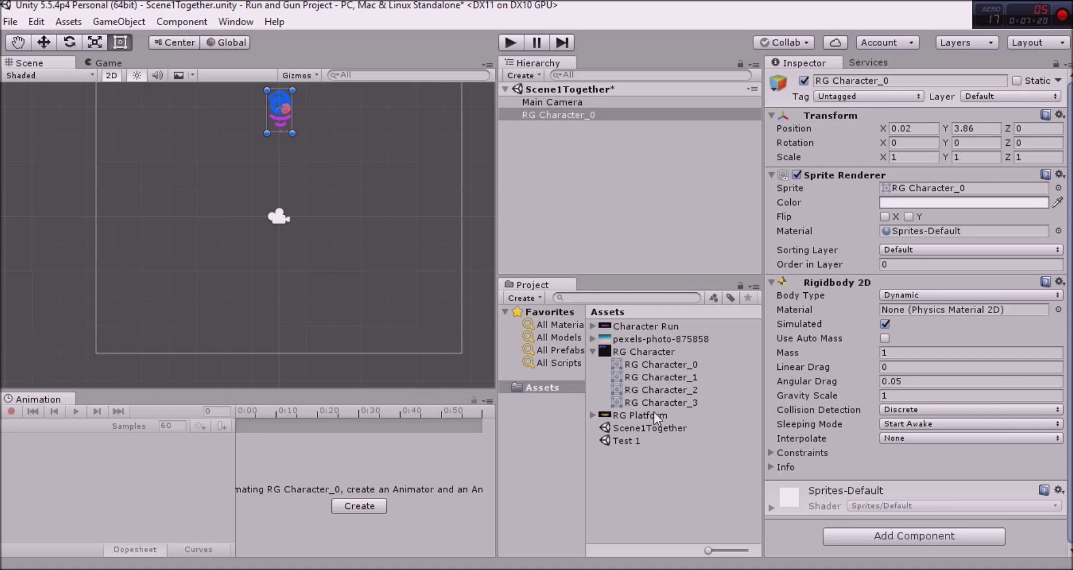
pyautogui.moveTo(654, 411); pyautogui.dragTo(273, 317)
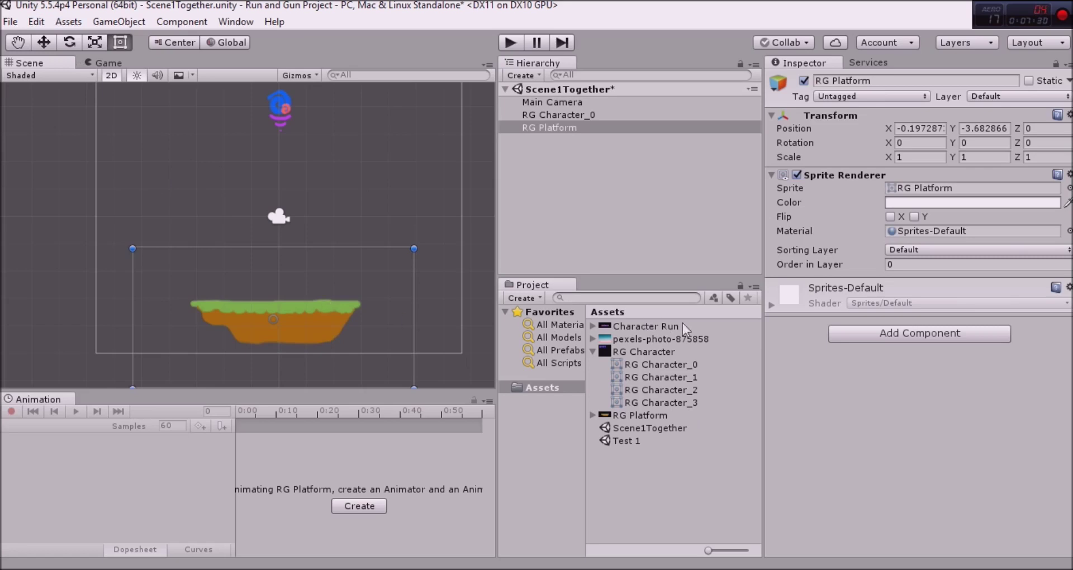
pyautogui.click(941, 334)
pyautogui.click(860, 166)
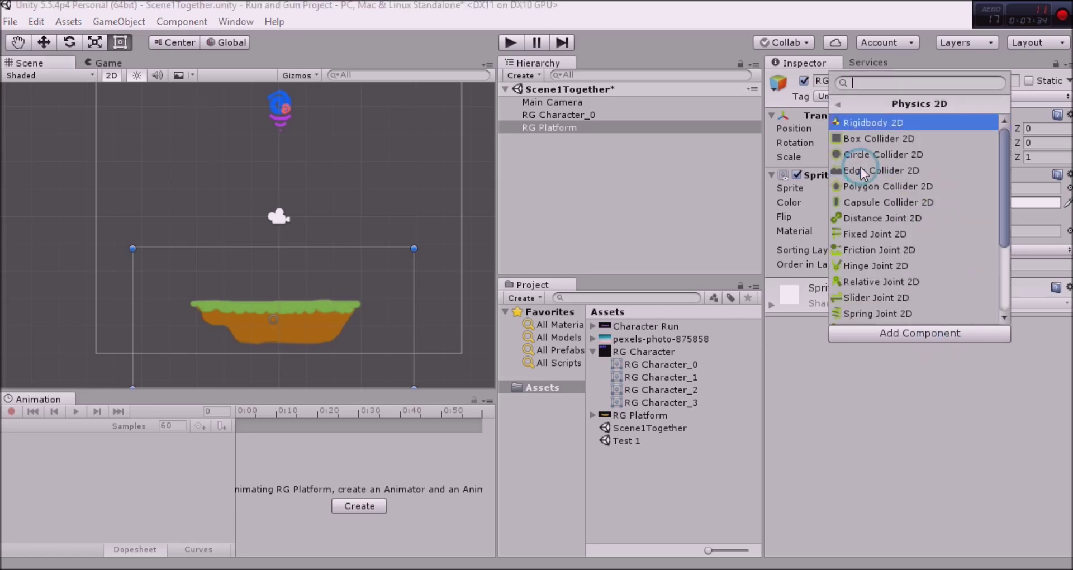
pyautogui.click(892, 140)
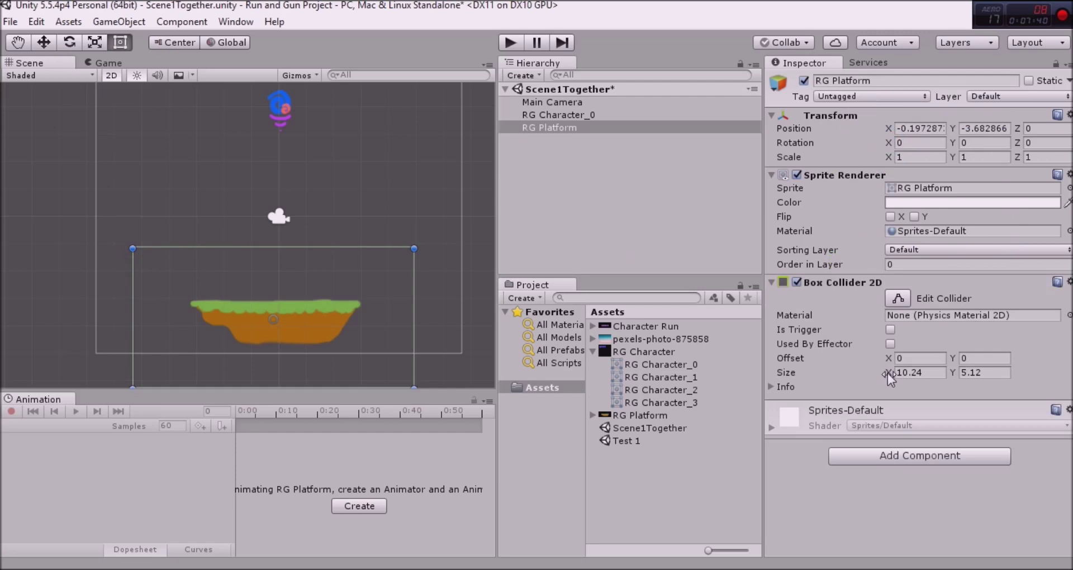
# Fit the platform's box collider by setting its size to X 6.25, Y 1.2 and its X offset to 0.07
pyautogui.moveTo(887, 373); pyautogui.dragTo(786, 376)
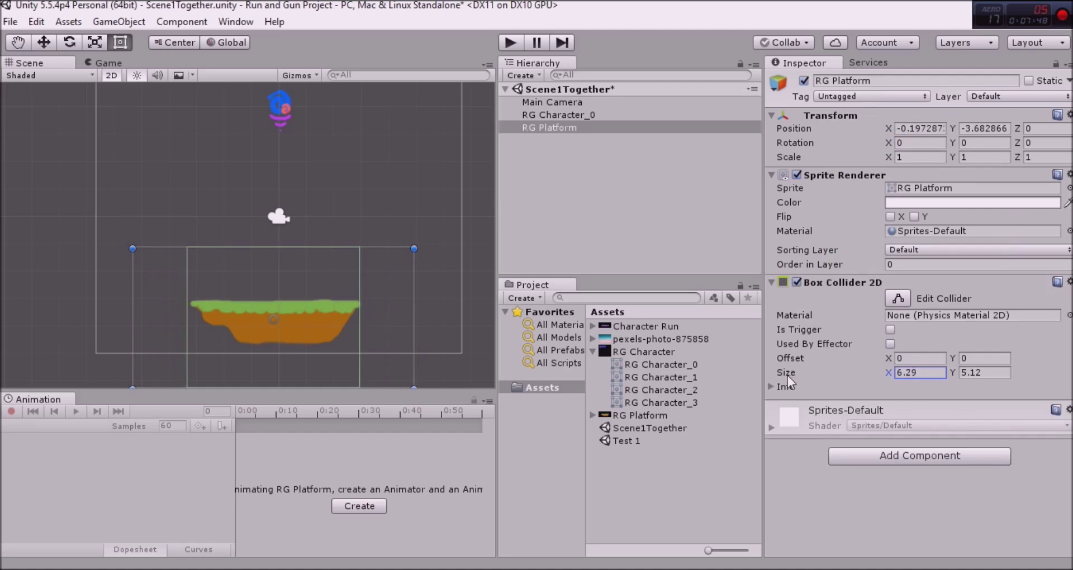
pyautogui.doubleClick(935, 371)
pyautogui.write('6.25')
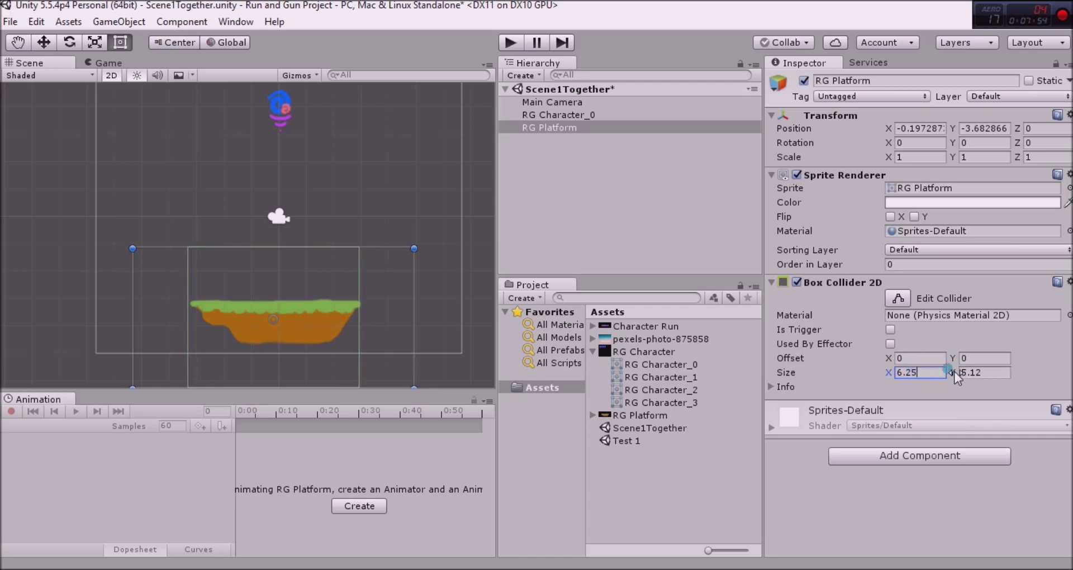
pyautogui.press('Tab')
pyautogui.moveTo(953, 371); pyautogui.dragTo(905, 367)
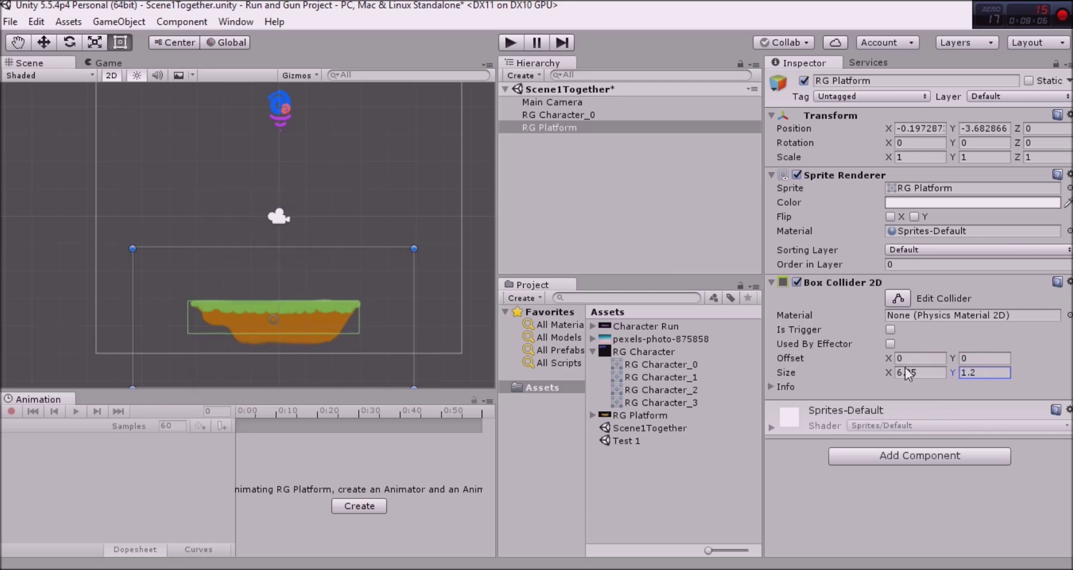
pyautogui.click(888, 358)
pyautogui.moveTo(887, 360); pyautogui.dragTo(886, 360)
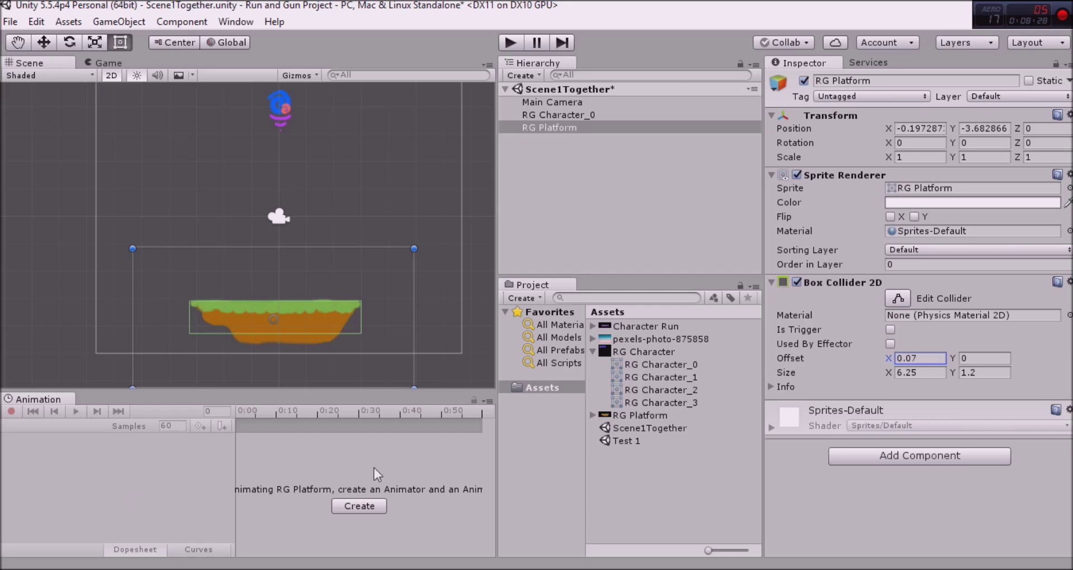
# Add a Circle Collider 2D component to RG Character_0 and check its outline around the character
pyautogui.click(279, 130)
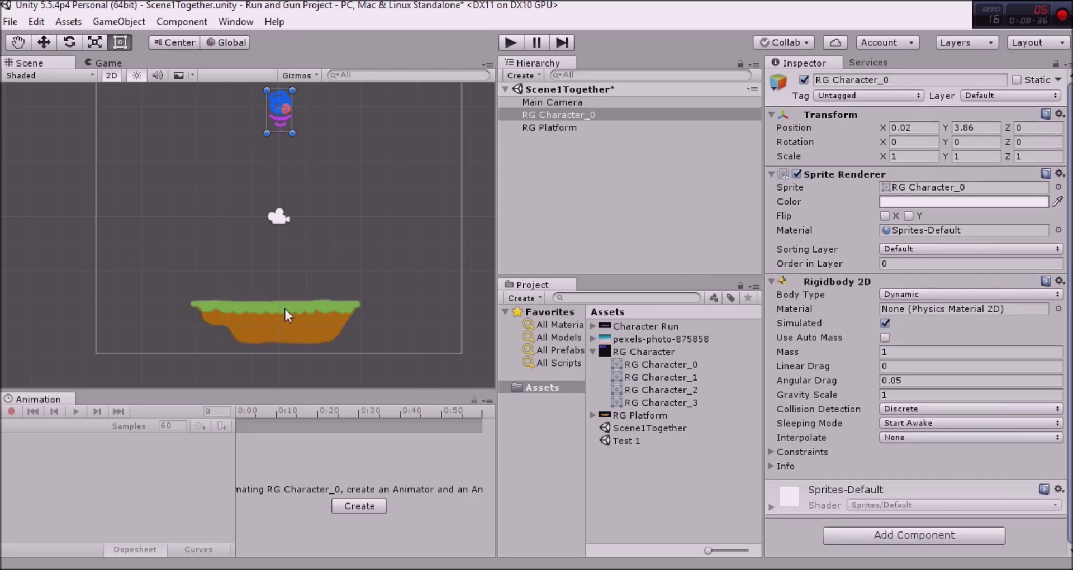
pyautogui.click(929, 542)
pyautogui.click(894, 369)
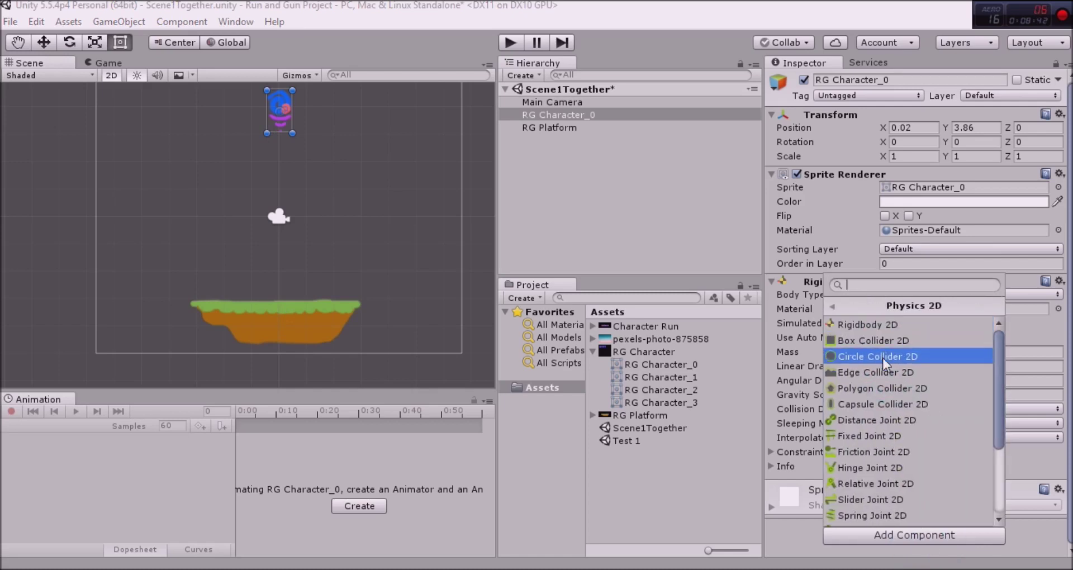
pyautogui.click(883, 358)
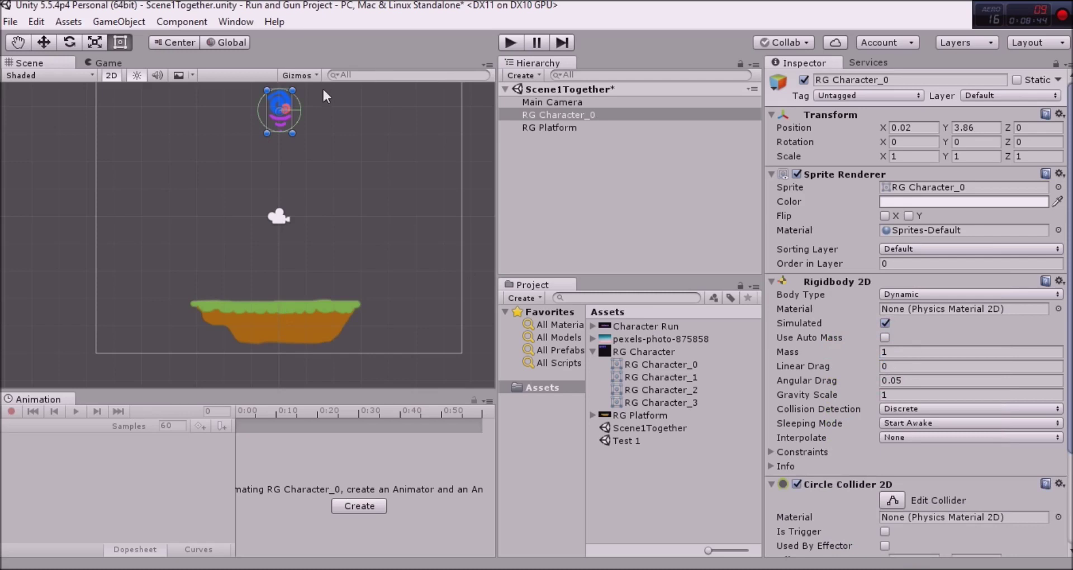
pyautogui.scroll(2, 304, 148)
pyautogui.moveTo(306, 148); pyautogui.dragTo(284, 305, button='middle')
pyautogui.scroll(2, 296, 271)
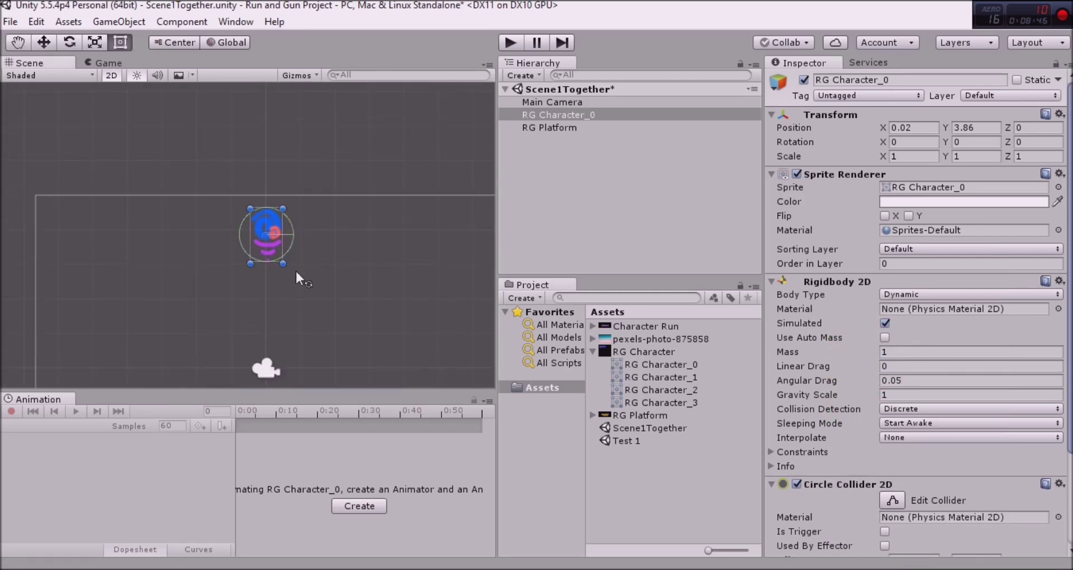
pyautogui.scroll(-3, 306, 261)
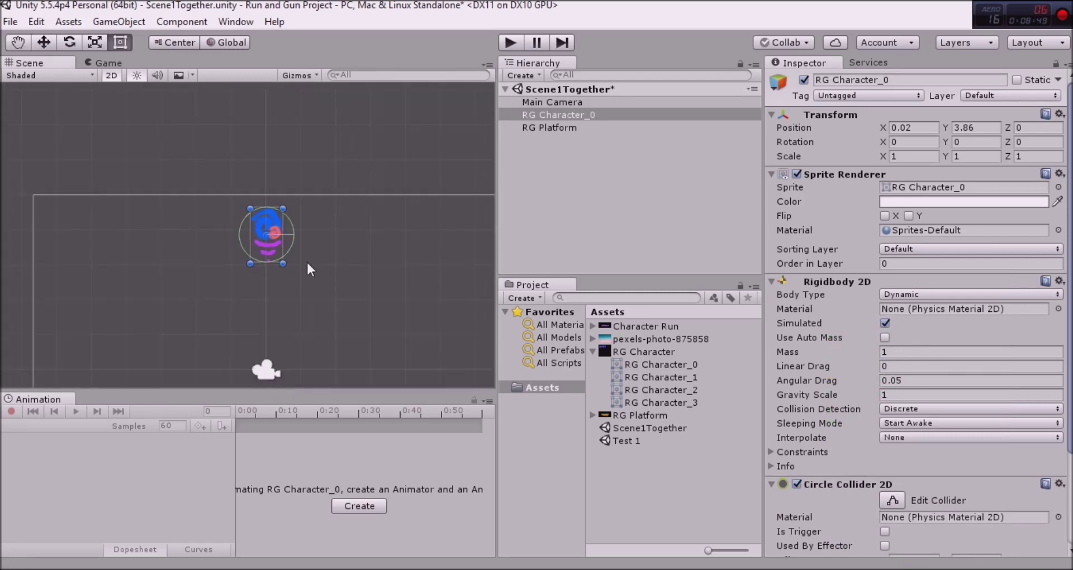
pyautogui.moveTo(325, 295); pyautogui.dragTo(327, 200, button='middle')
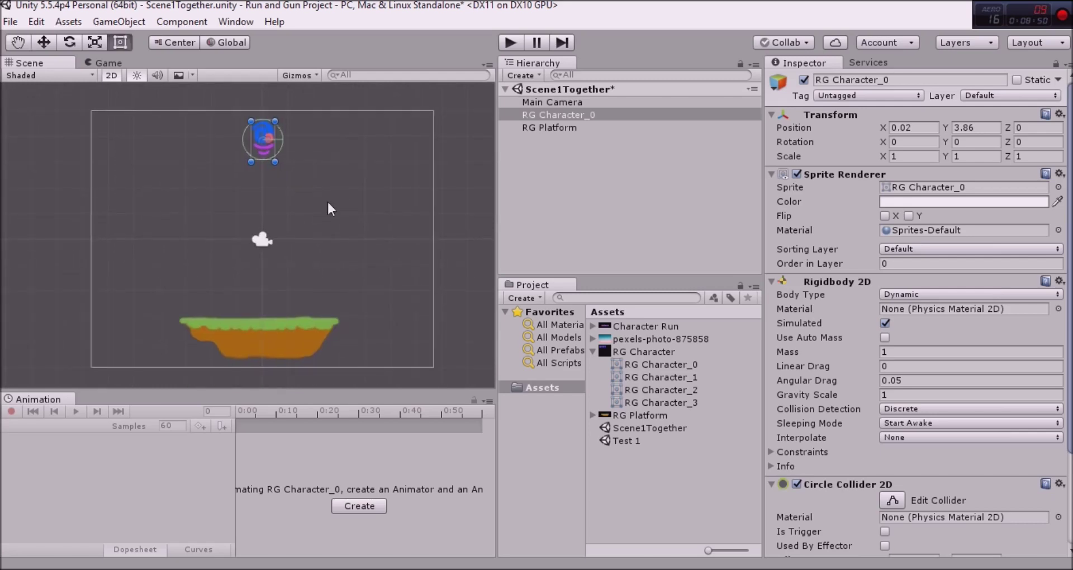
# Check the circle collider's settings and run the scene to test the character falling onto the platform
pyautogui.scroll(-3, 917, 280)
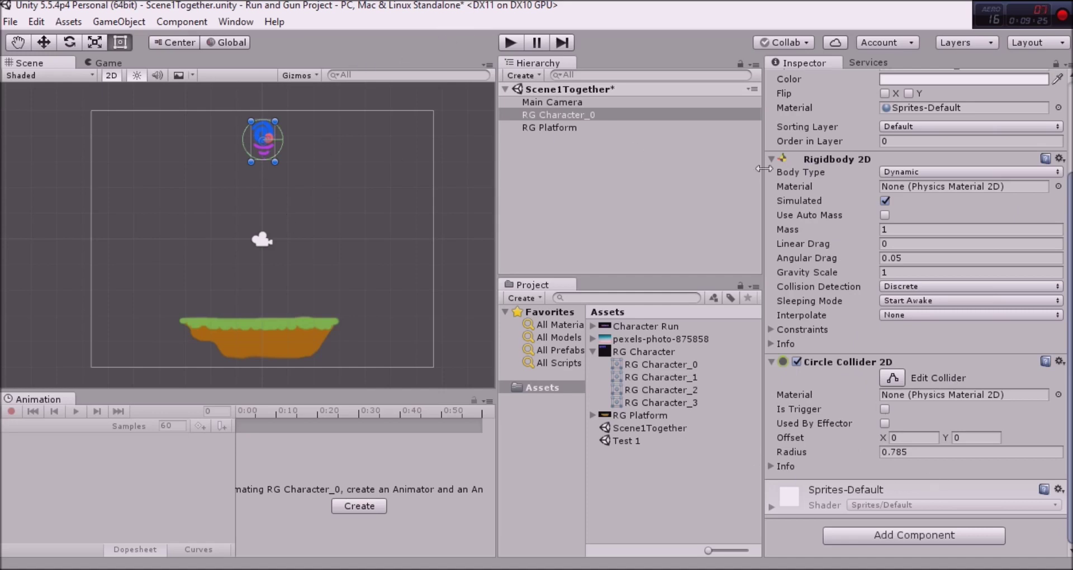
pyautogui.click(509, 38)
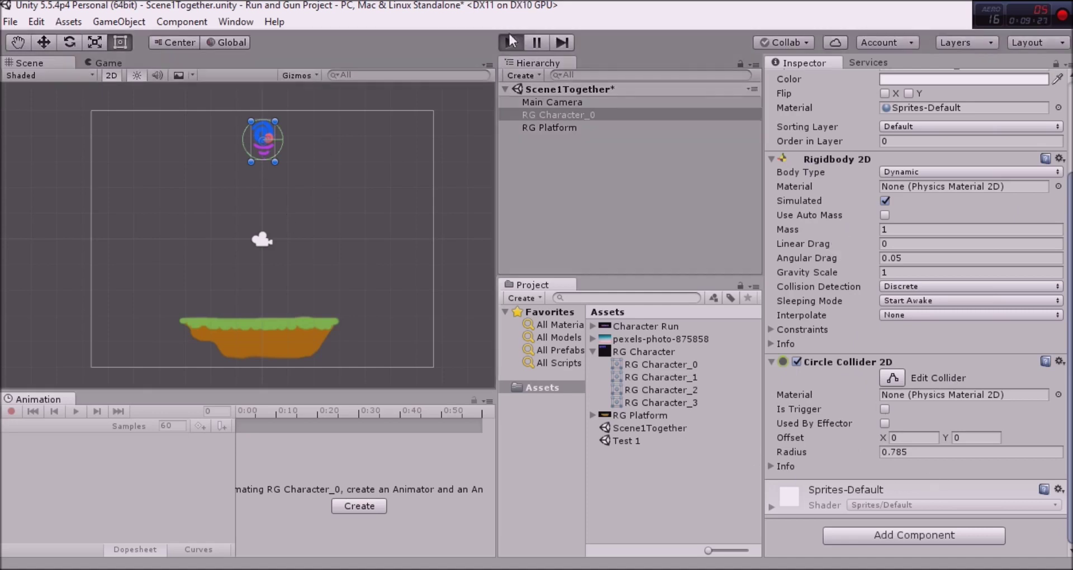